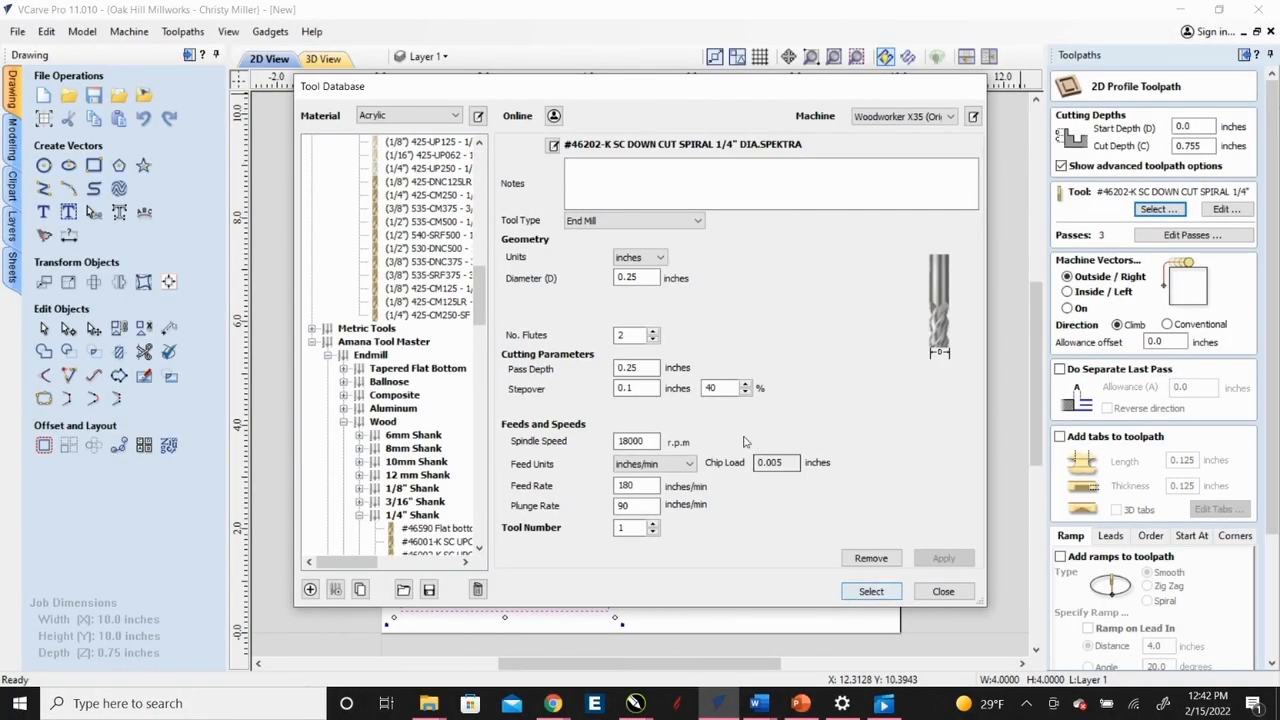
Step: Use the #46202-K 1/4" down cut spiral end mill and set the profile to machine outside/right of the square
left_click(871, 592)
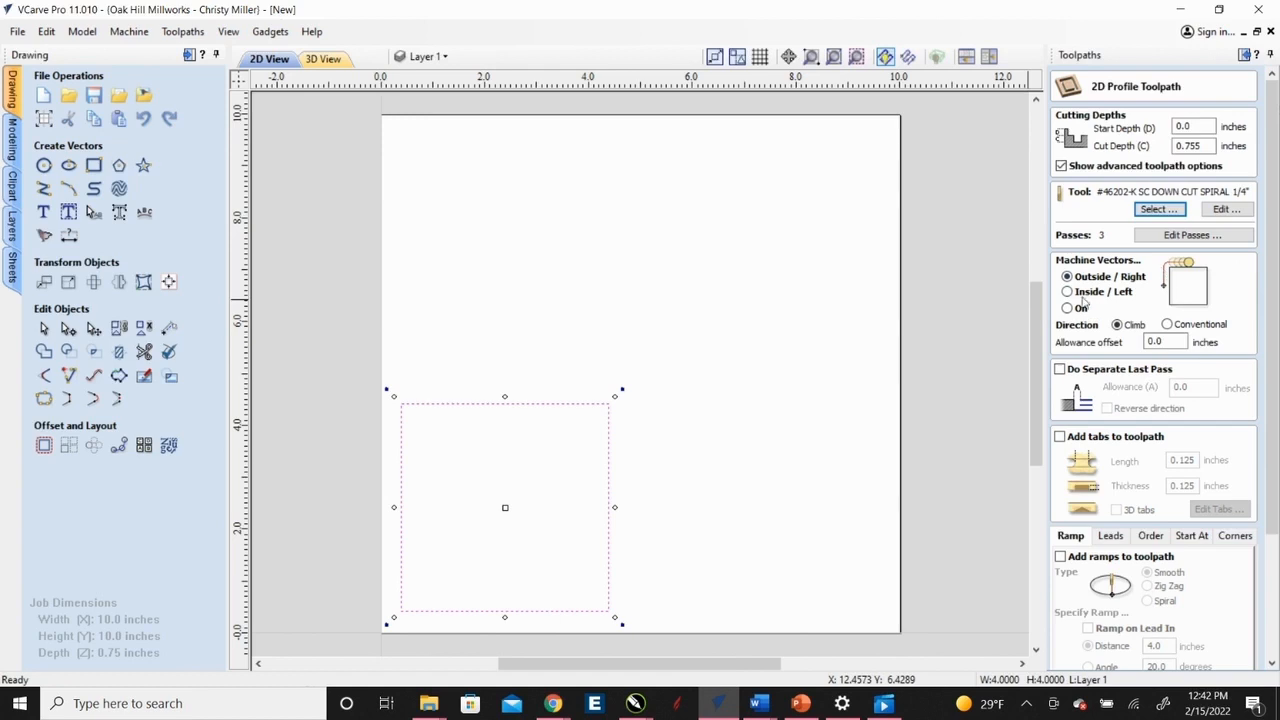
left_click(1067, 292)
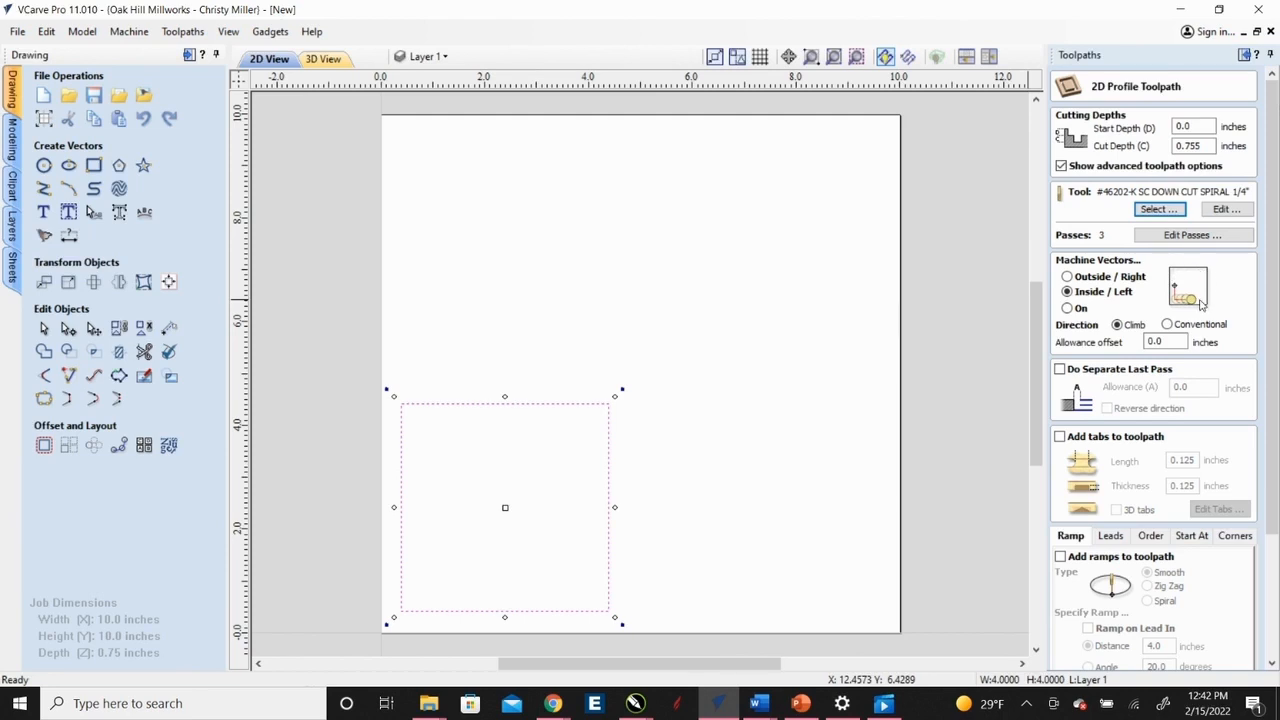
left_click(1068, 309)
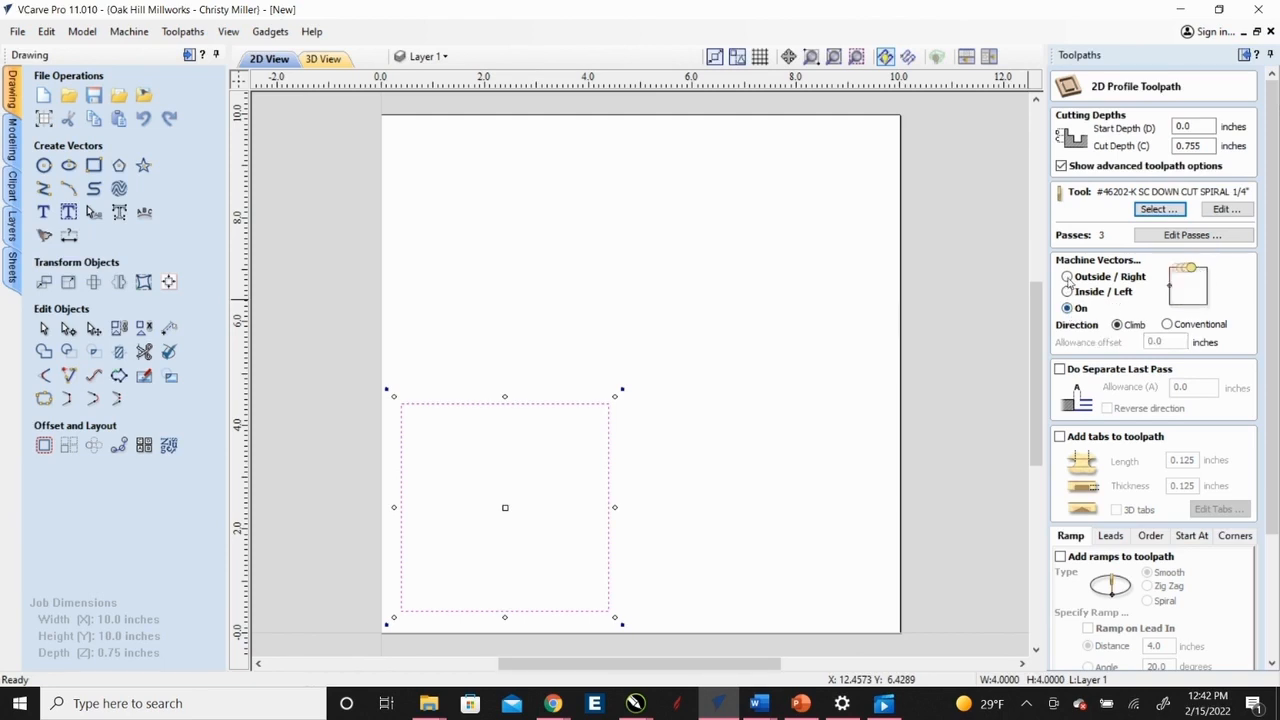
left_click(1068, 278)
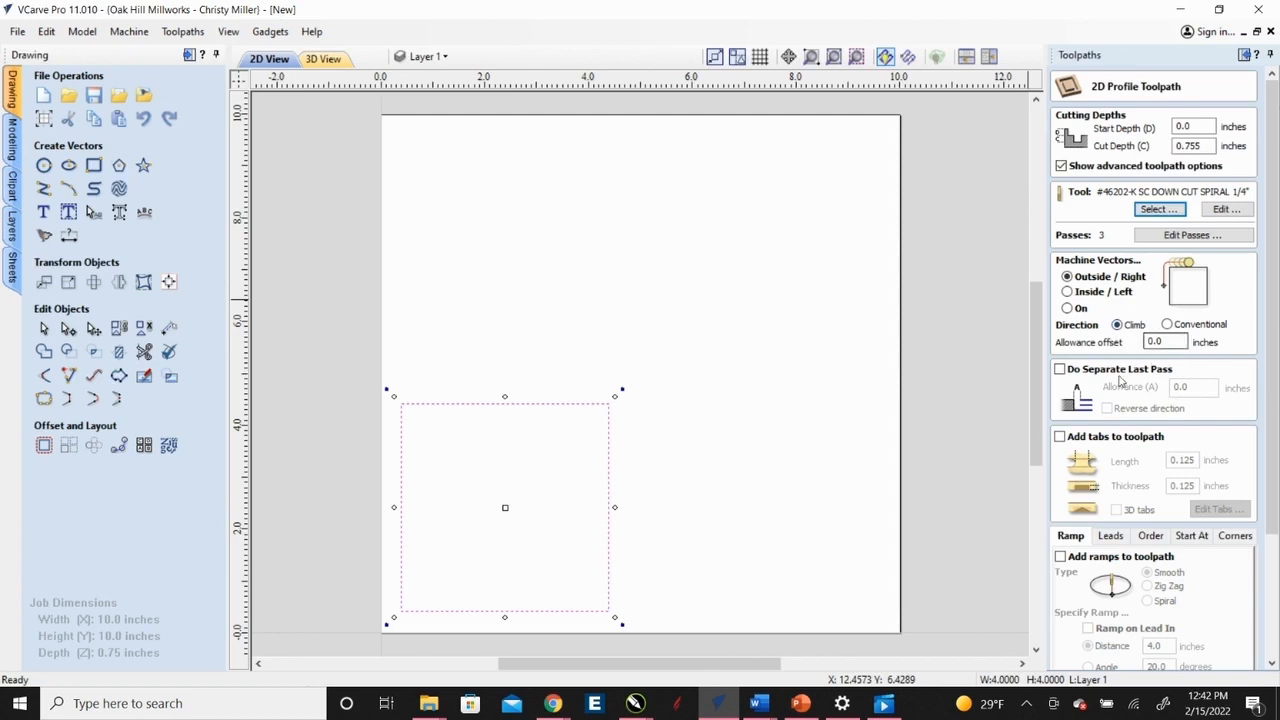
Step: Enable tabs on the toolpath and automatically add two, keeping them midway along the square's vertical sides
scroll(1271, 350, "down", 2)
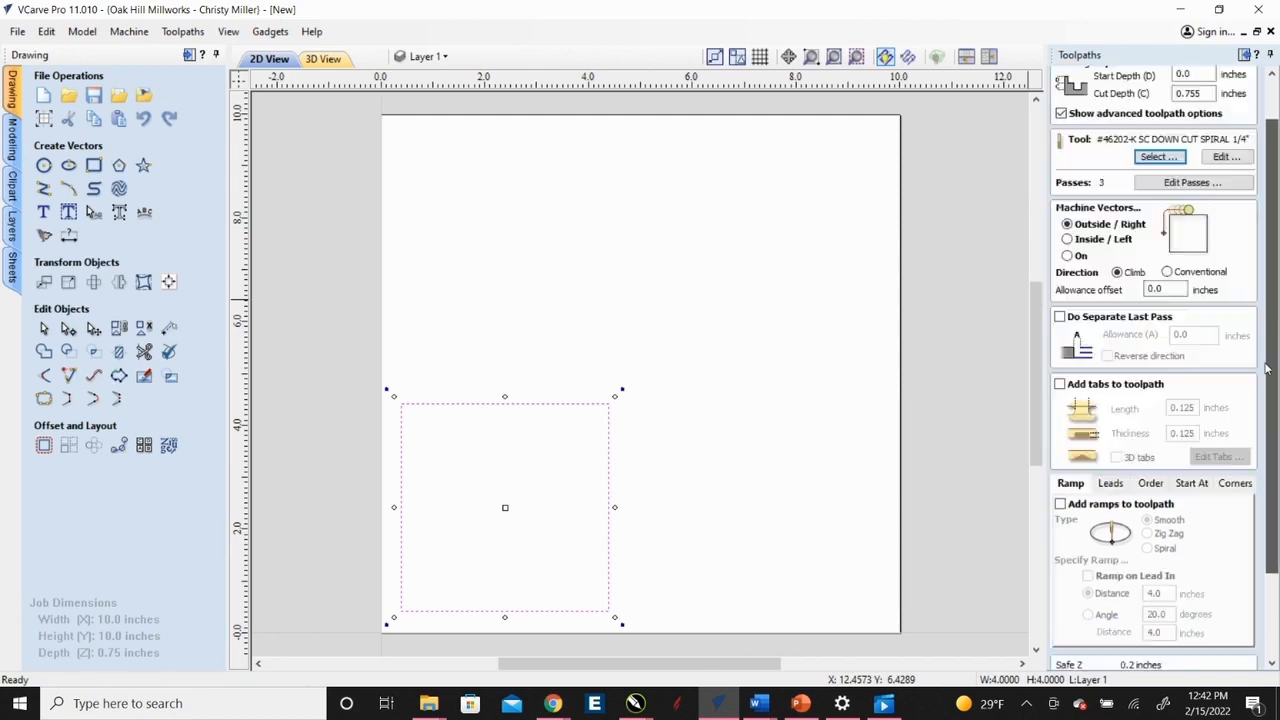
scroll(1252, 357, "down", 1)
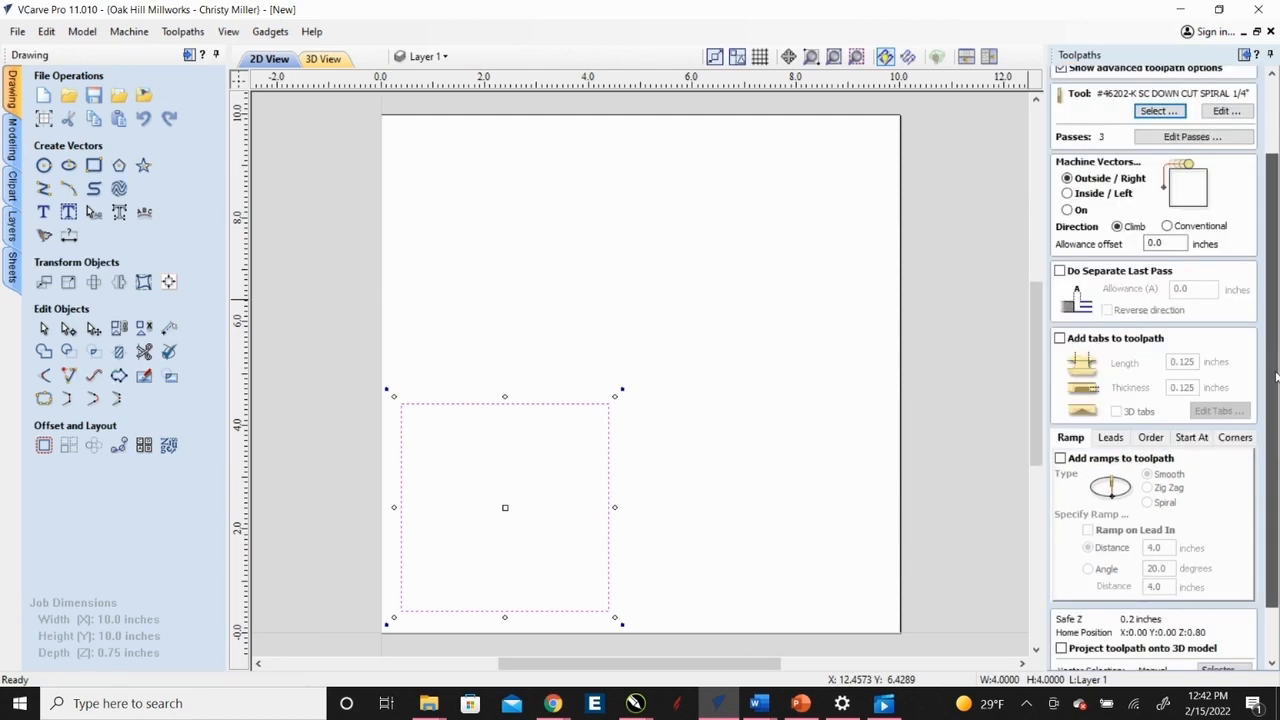
left_click(1059, 339)
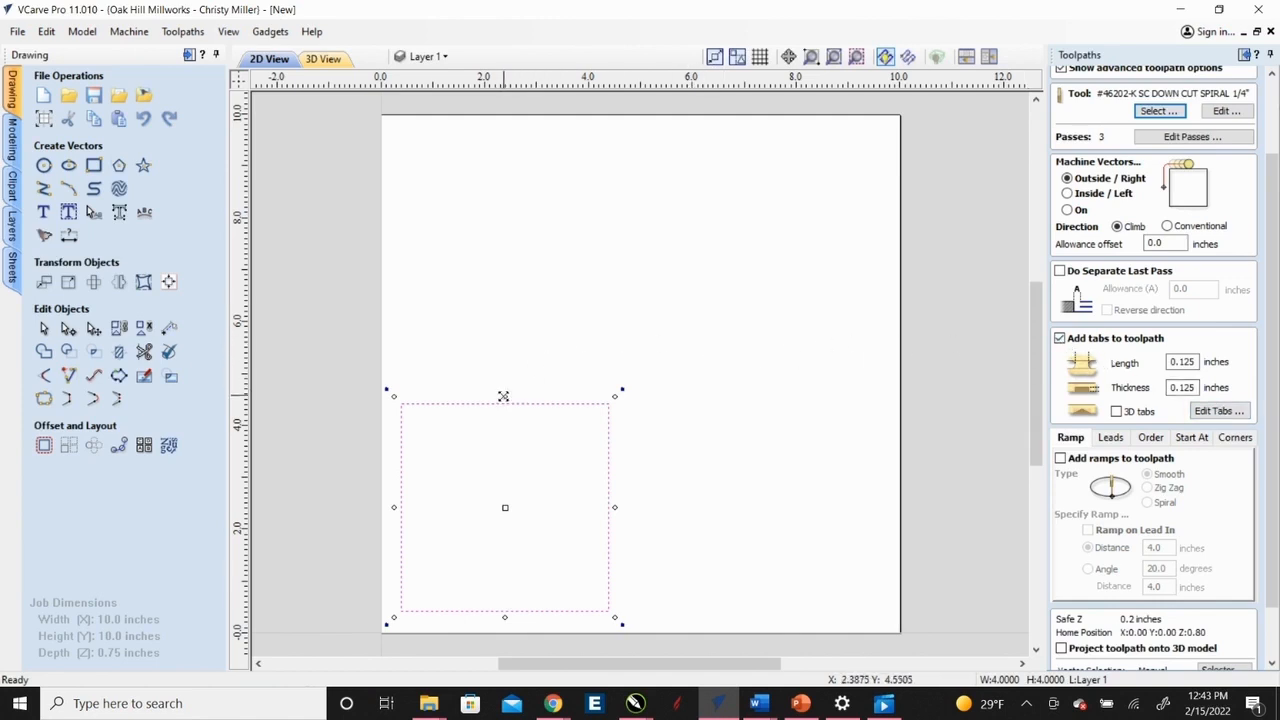
left_click(1212, 411)
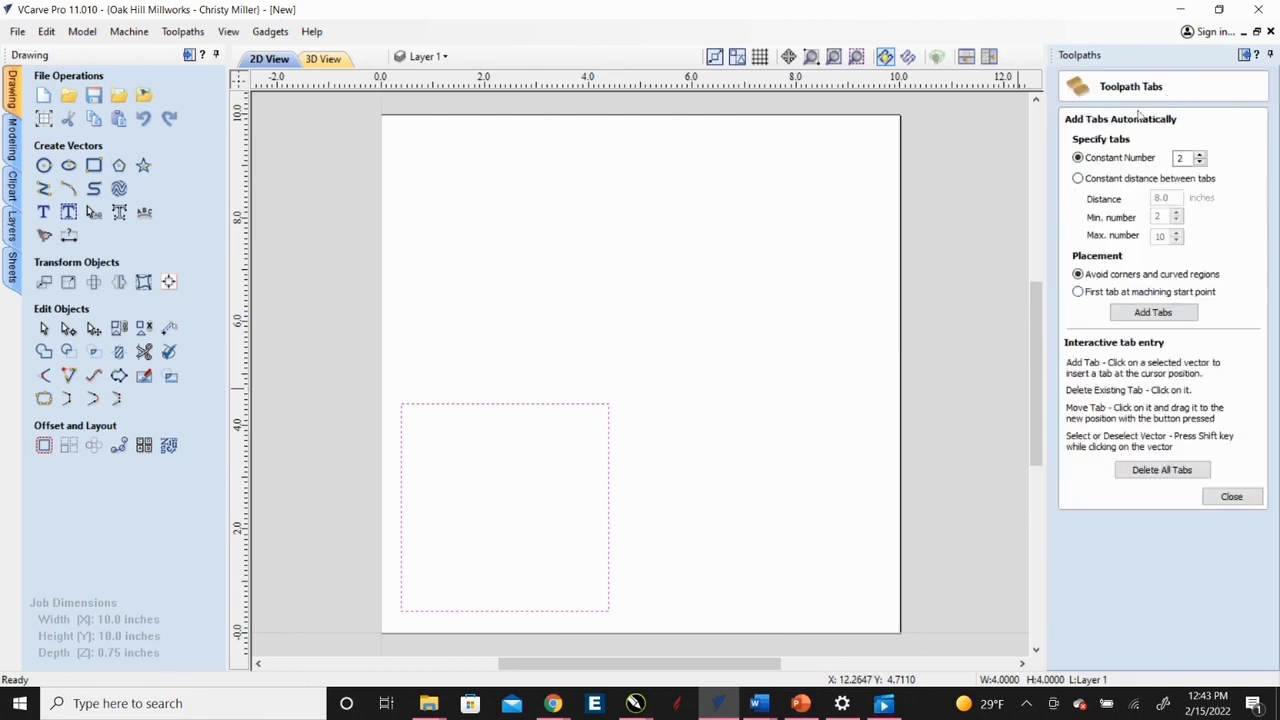
left_click(1151, 314)
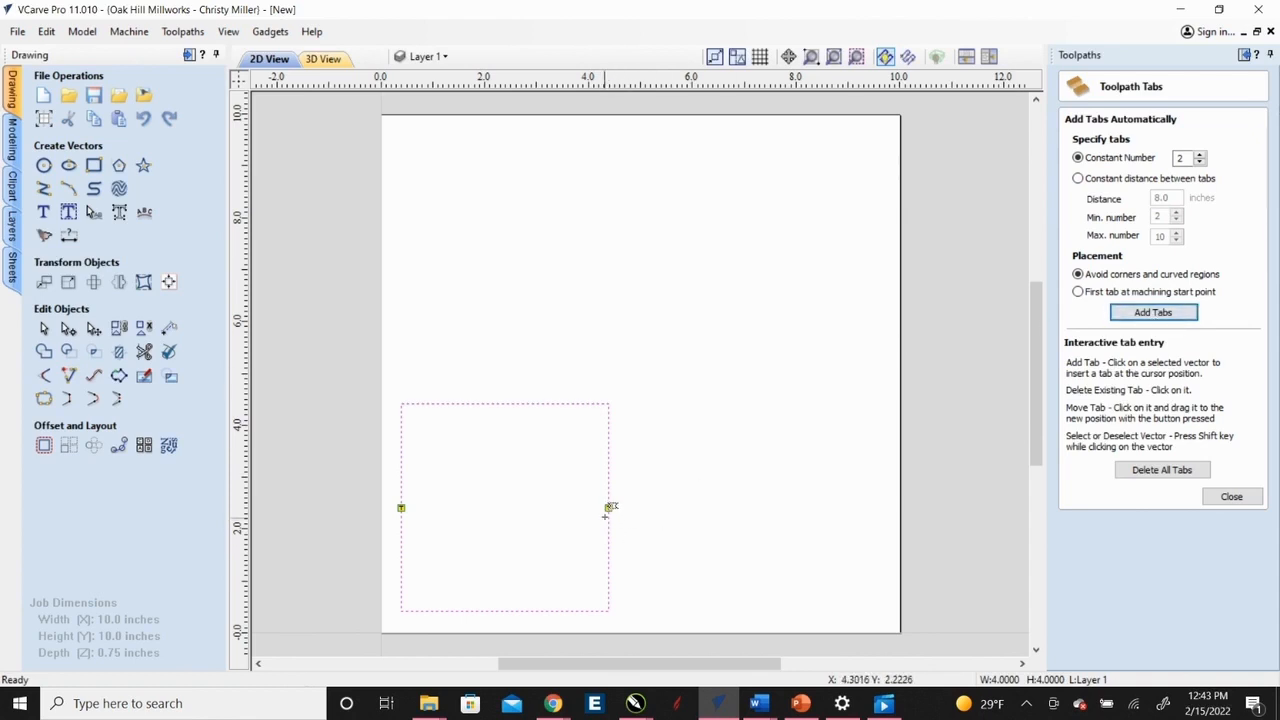
left_click_drag(617, 502, 619, 482)
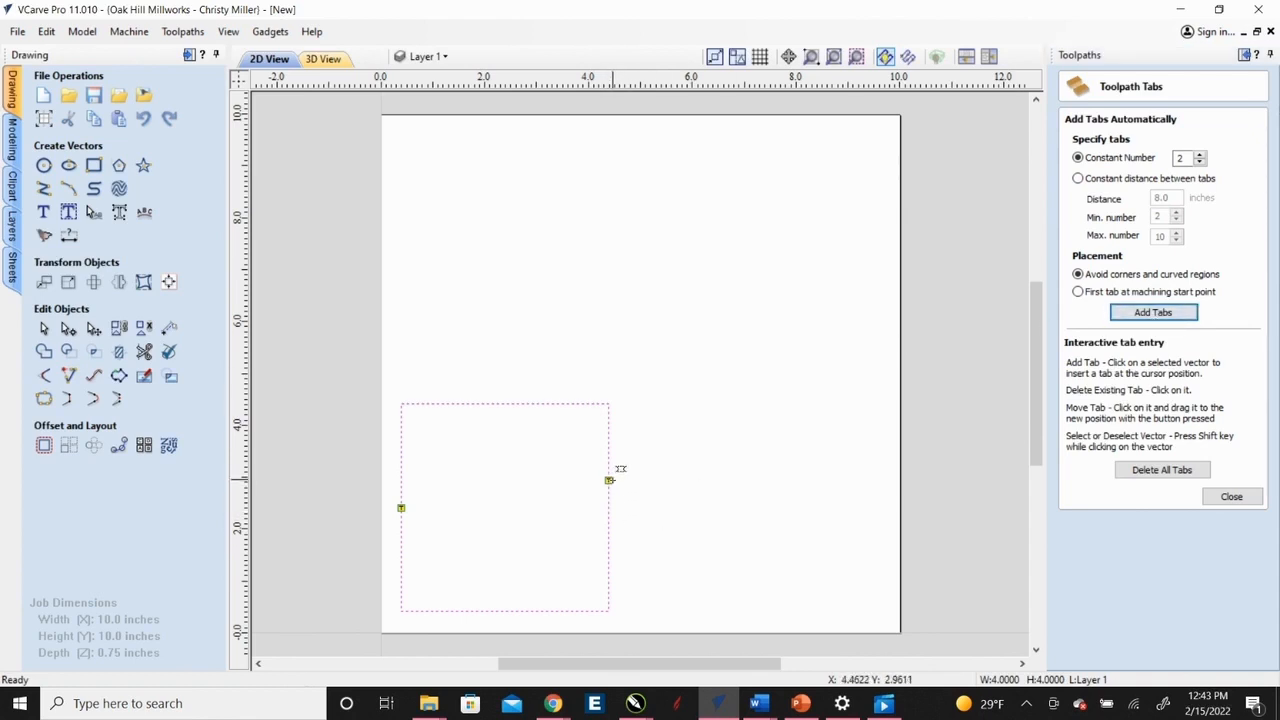
left_click_drag(609, 505, 608, 507)
left_click(1231, 497)
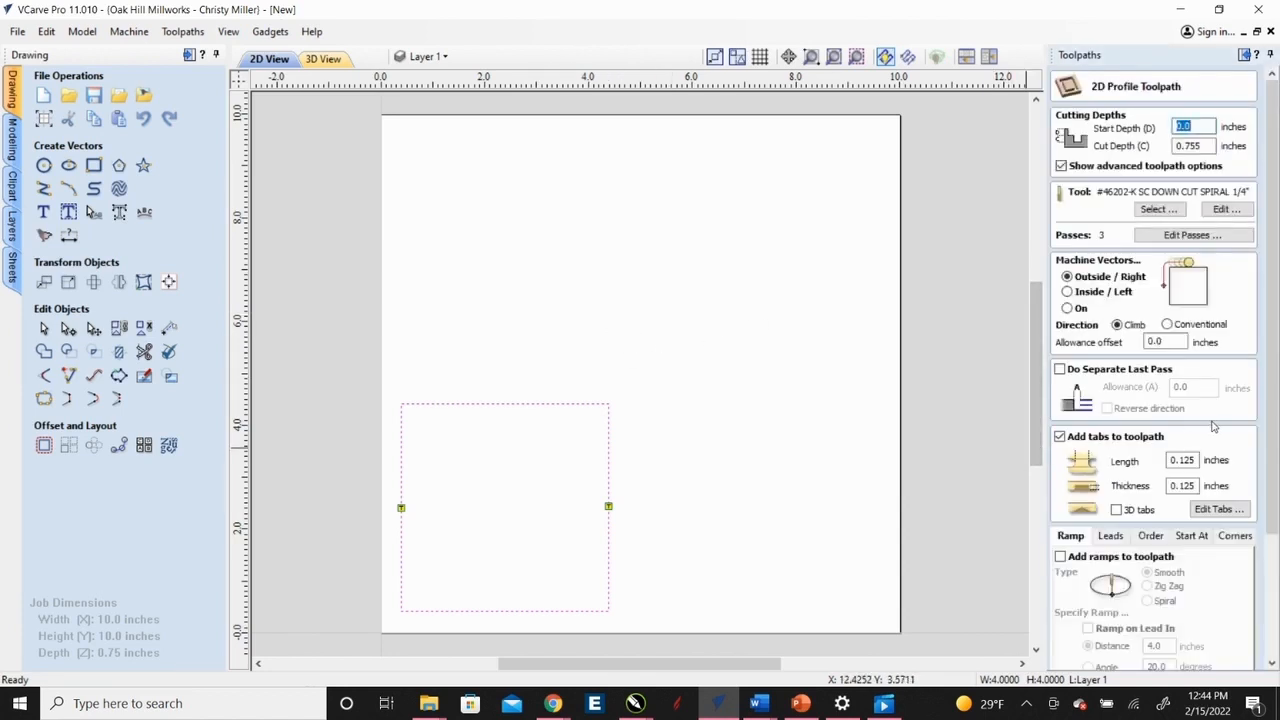
Step: Name the toolpath "4 In. Square Profile - Qtr In. end mill" and calculate it, accepting the cut through the material
left_click_drag(1267, 372, 1270, 524)
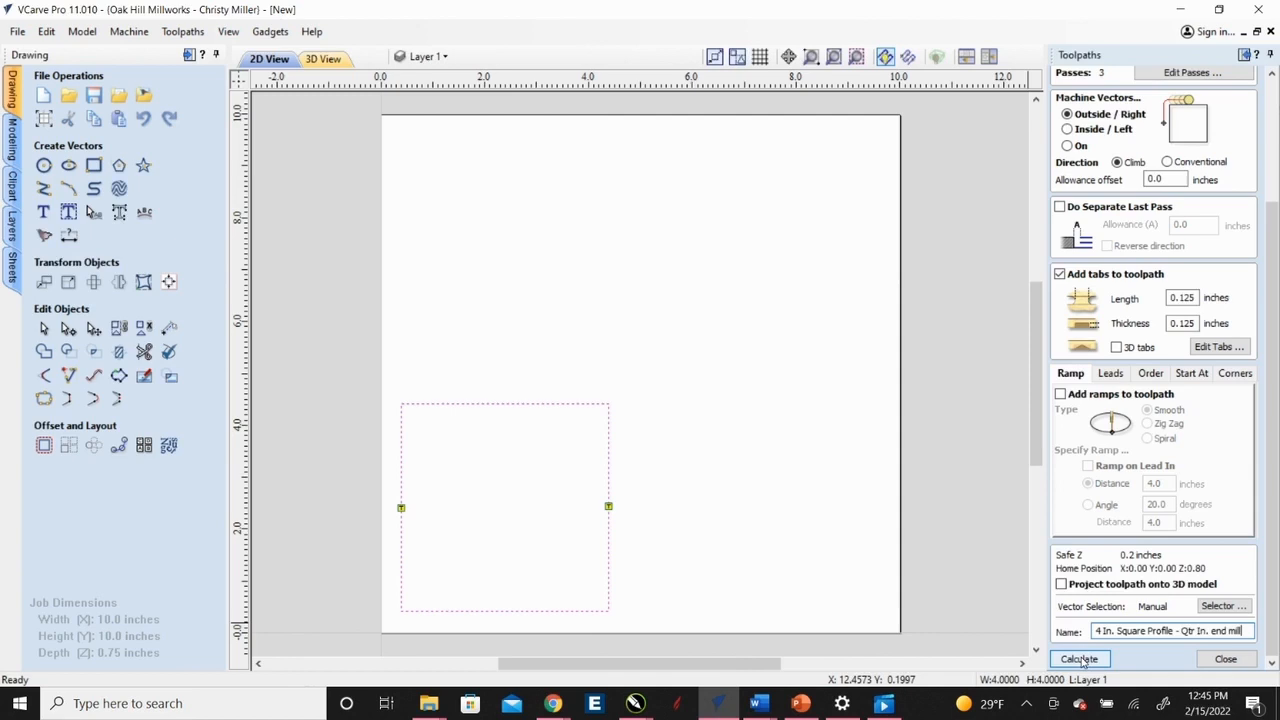
left_click(1081, 661)
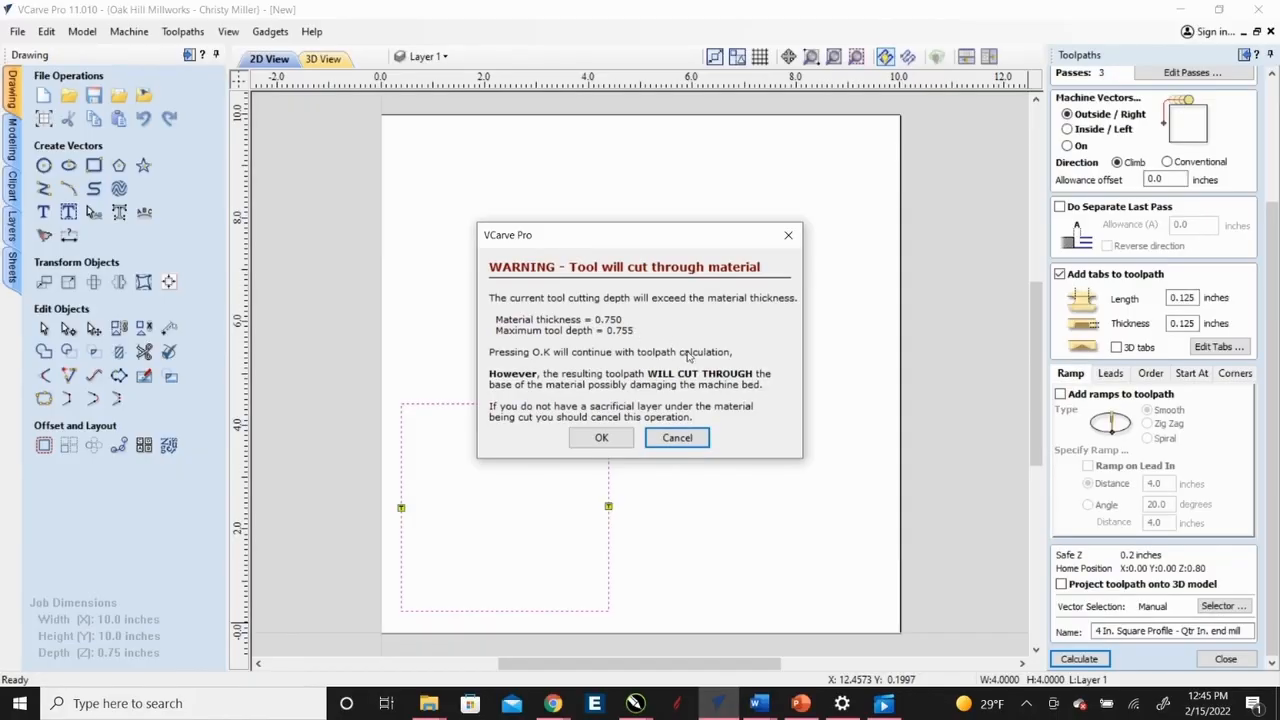
left_click(628, 440)
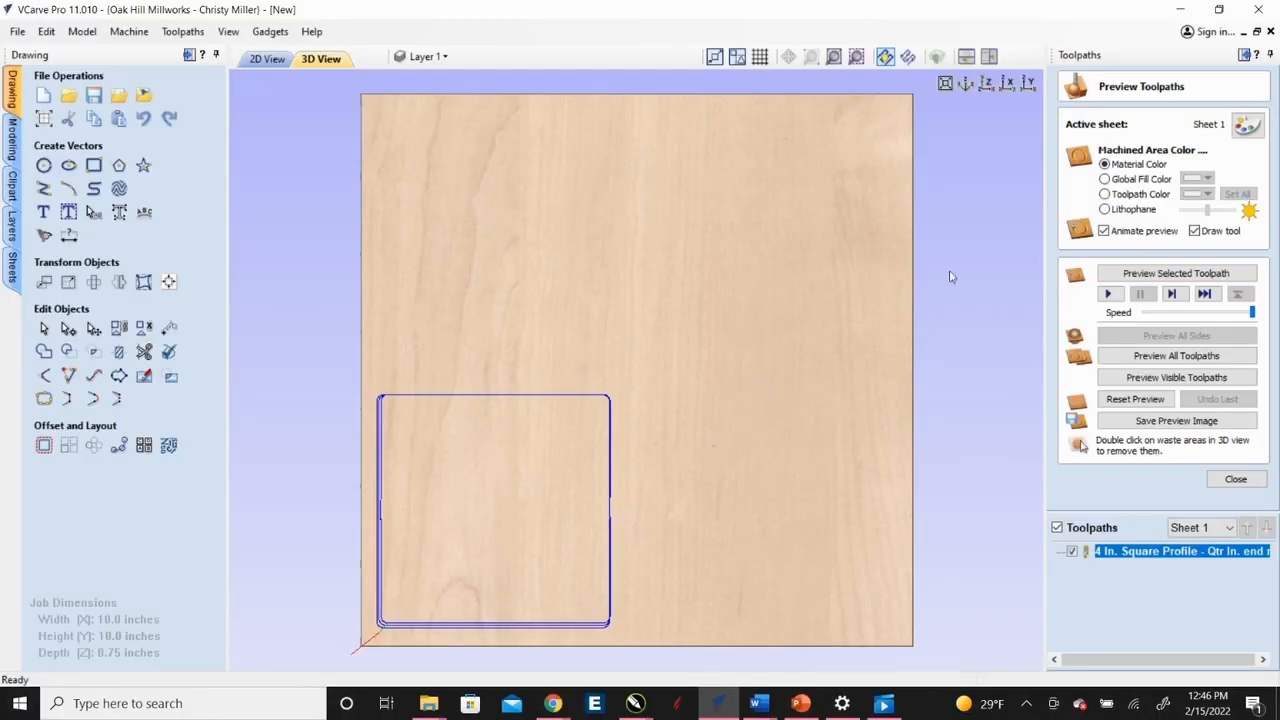
Step: Preview the square profile toolpath in 3D, reset the preview and rerun it at a much slower speed
left_click_drag(698, 527, 811, 457)
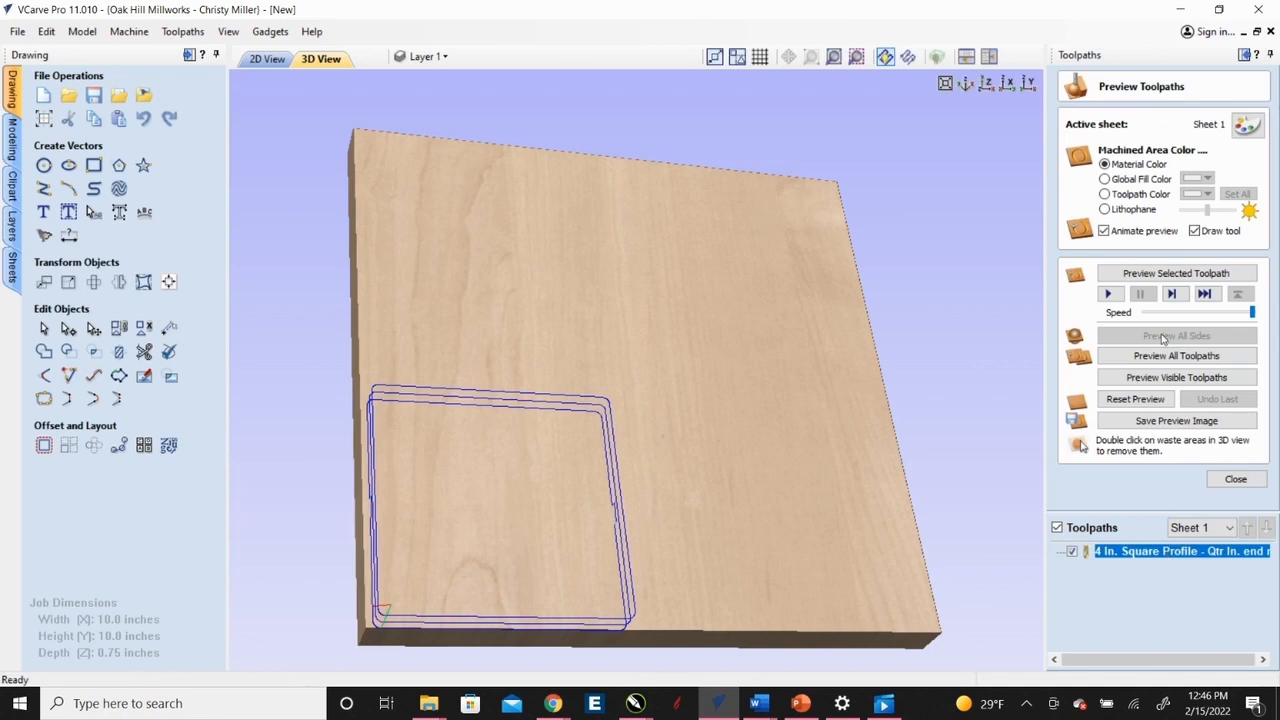
left_click(1148, 274)
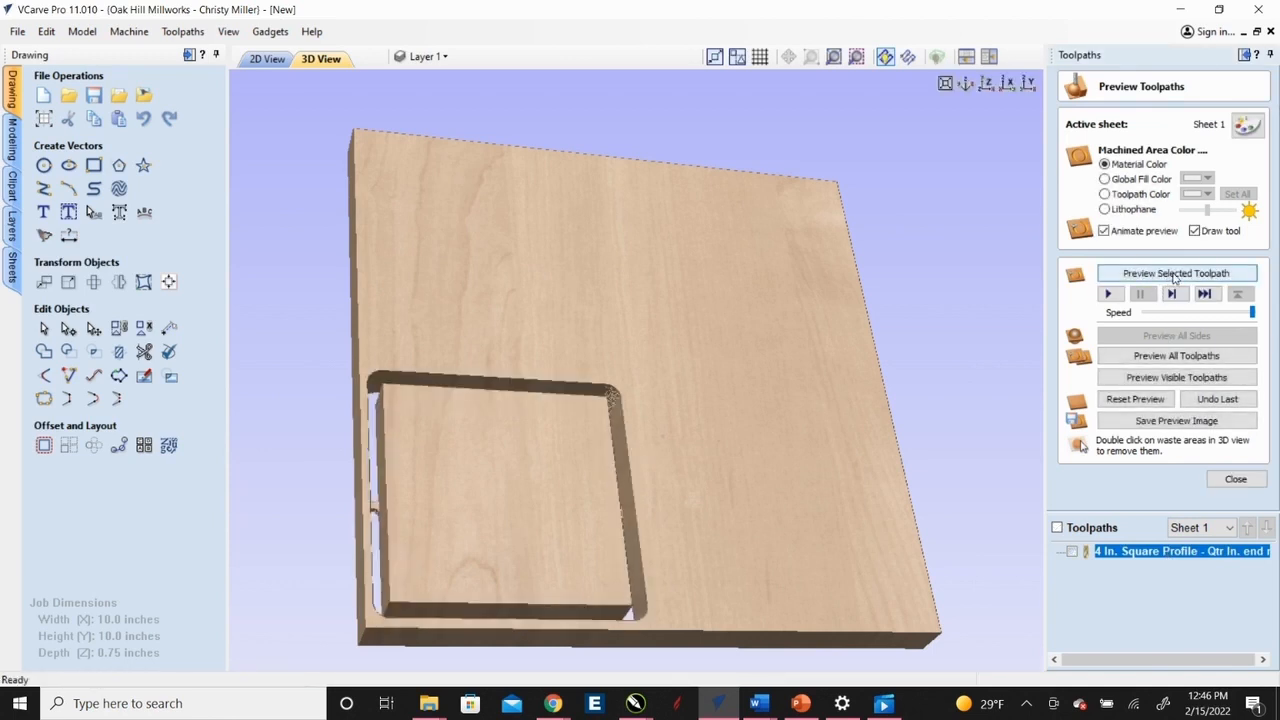
left_click_drag(1255, 316, 1238, 320)
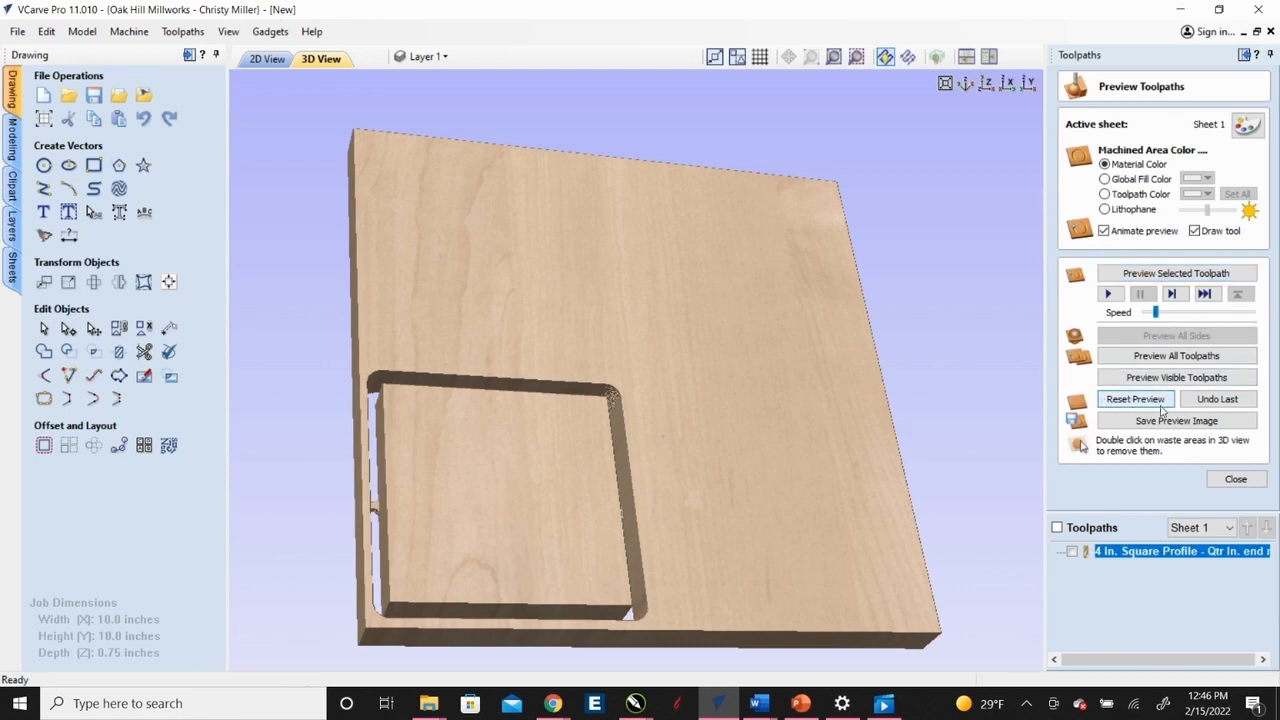
left_click(1140, 400)
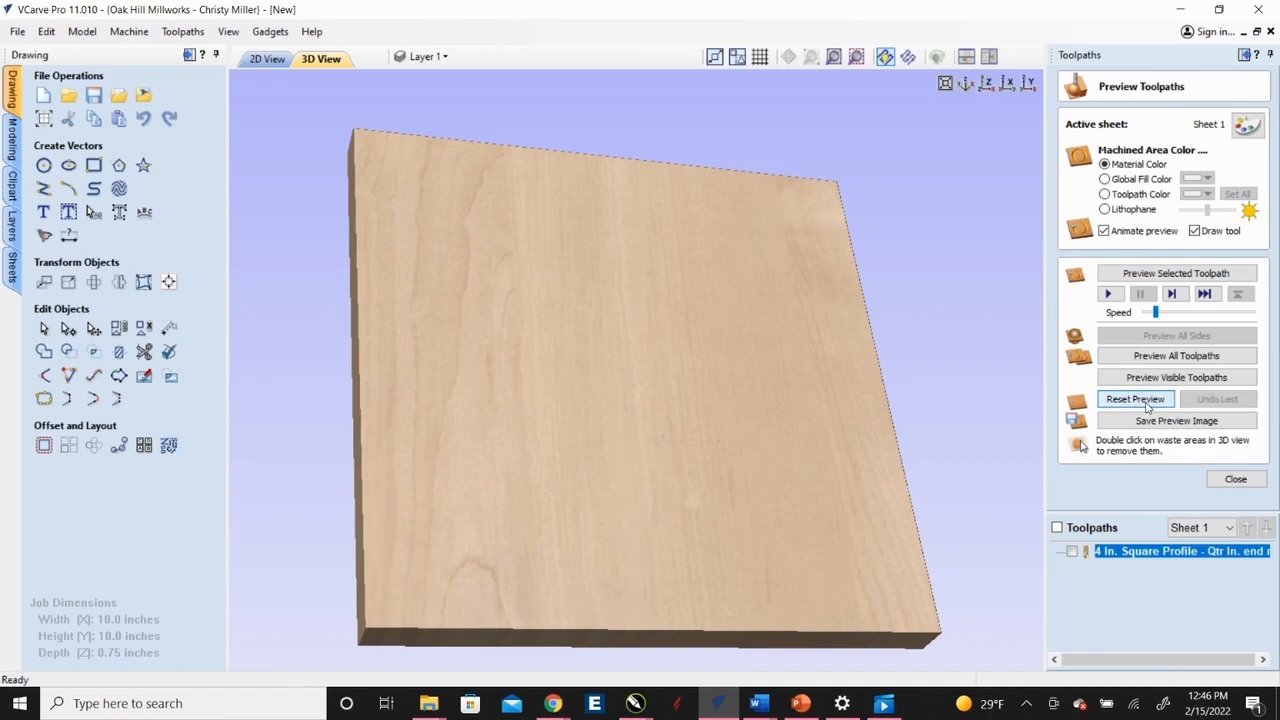
left_click(1150, 274)
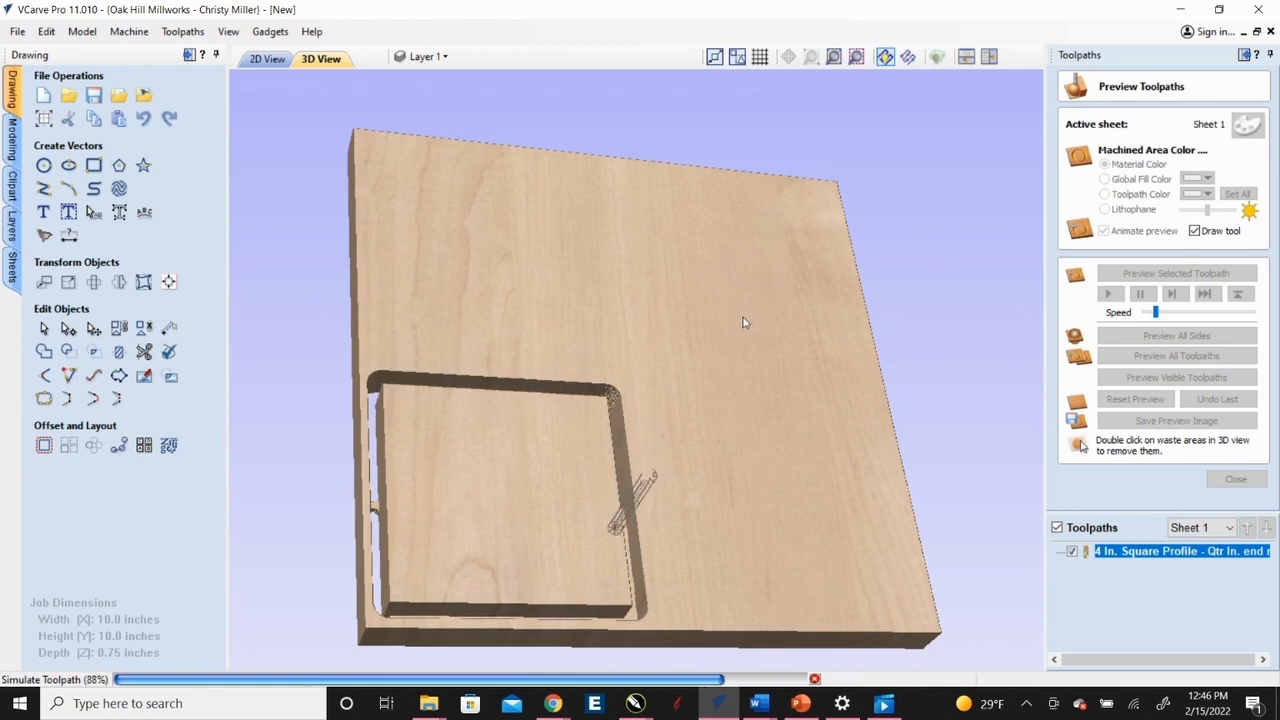
left_click_drag(731, 323, 659, 438)
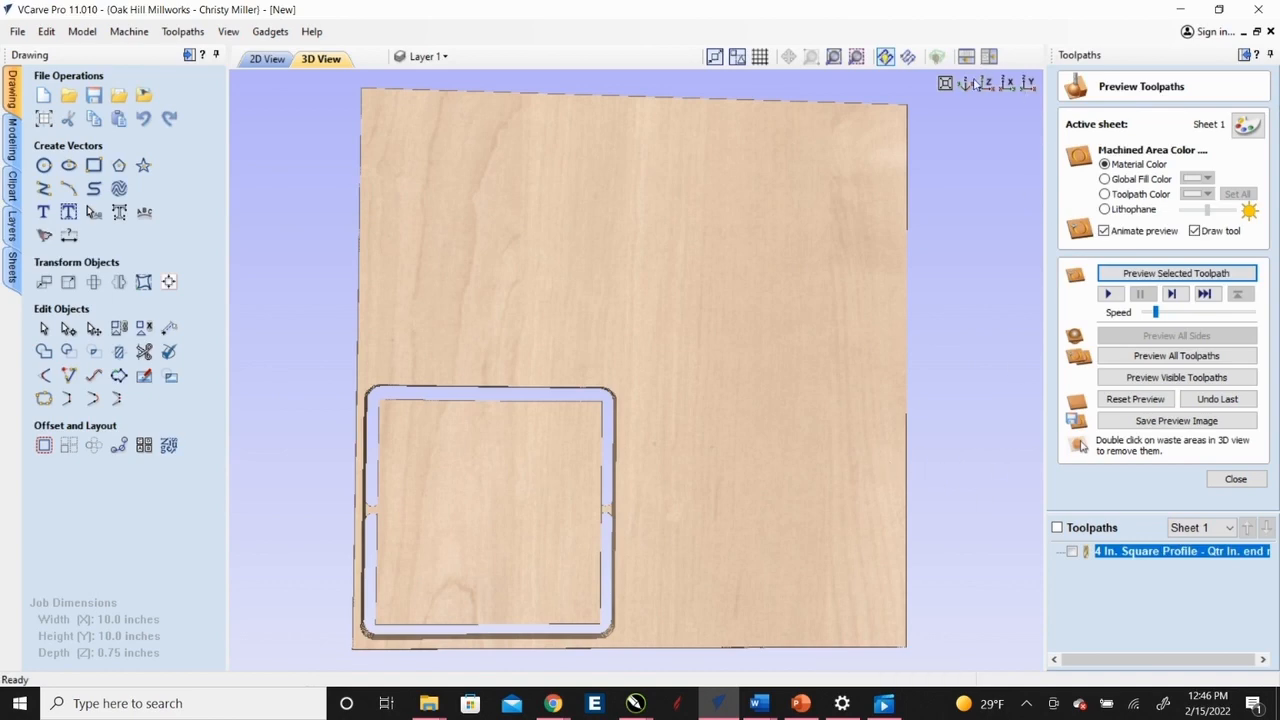
left_click(966, 84)
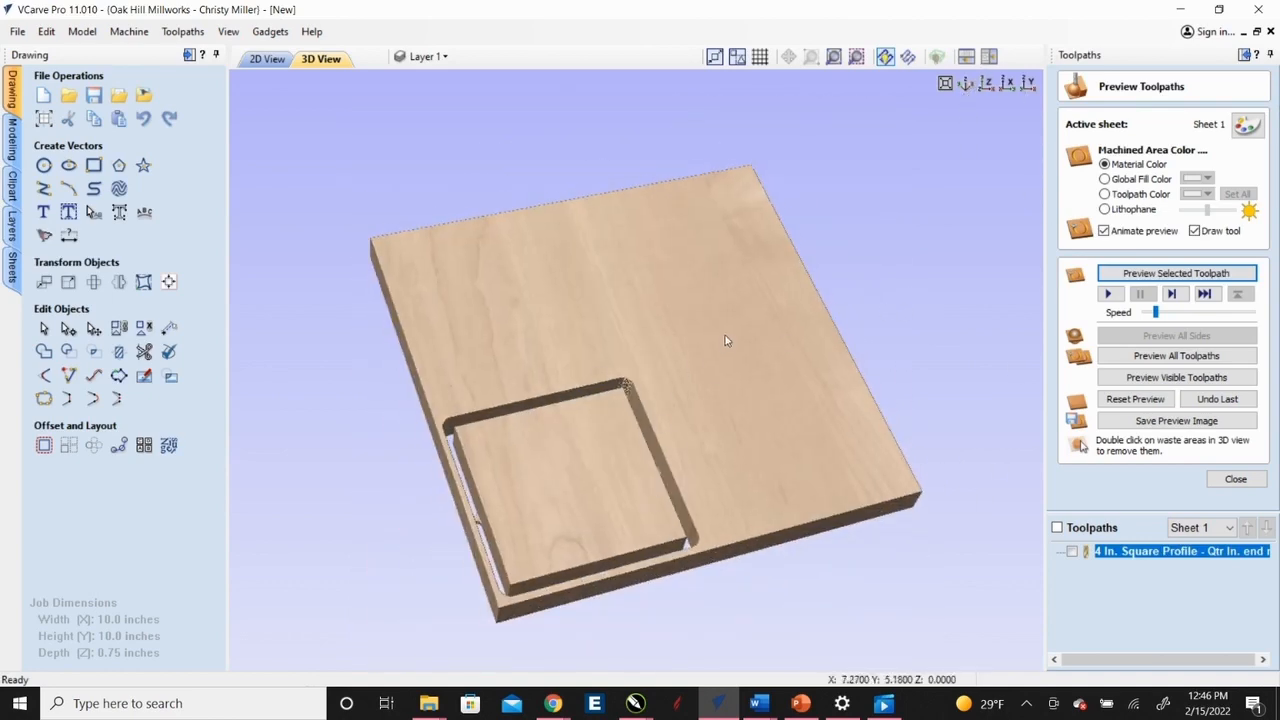
left_click_drag(725, 341, 677, 437)
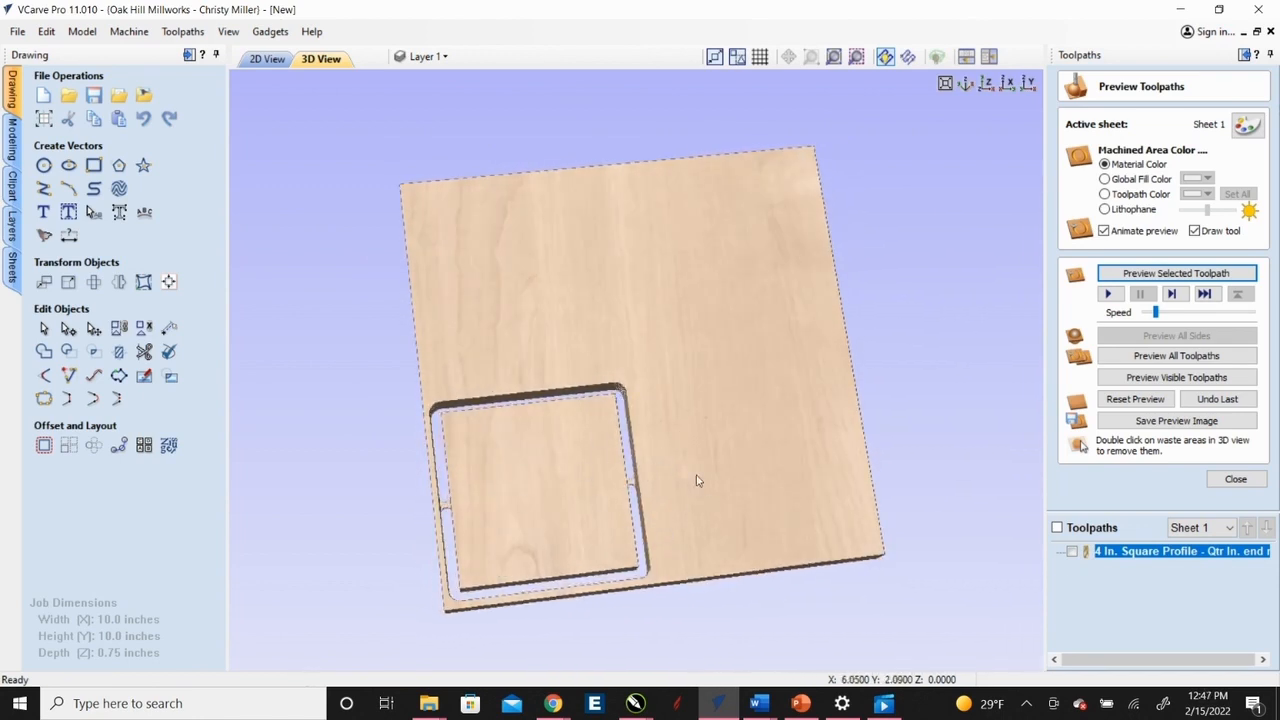
Step: Try to remove the waste material around the square in the 3D preview
double_click(678, 279)
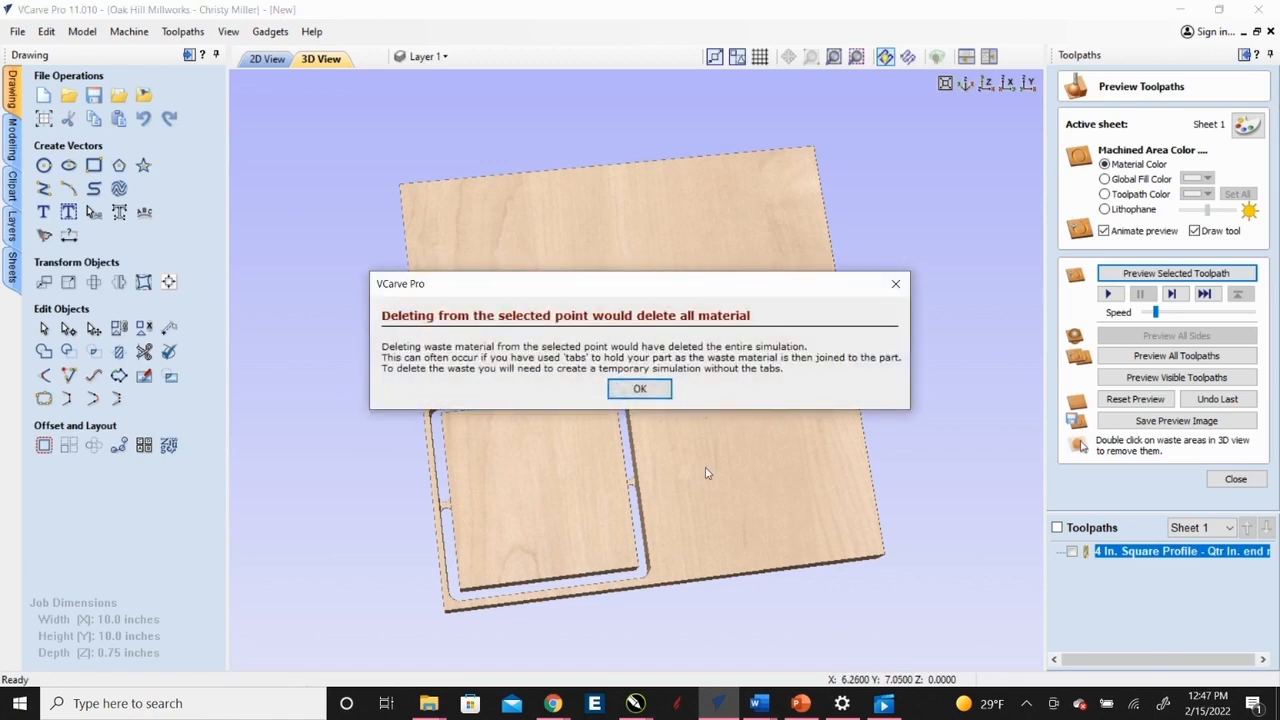
left_click(640, 389)
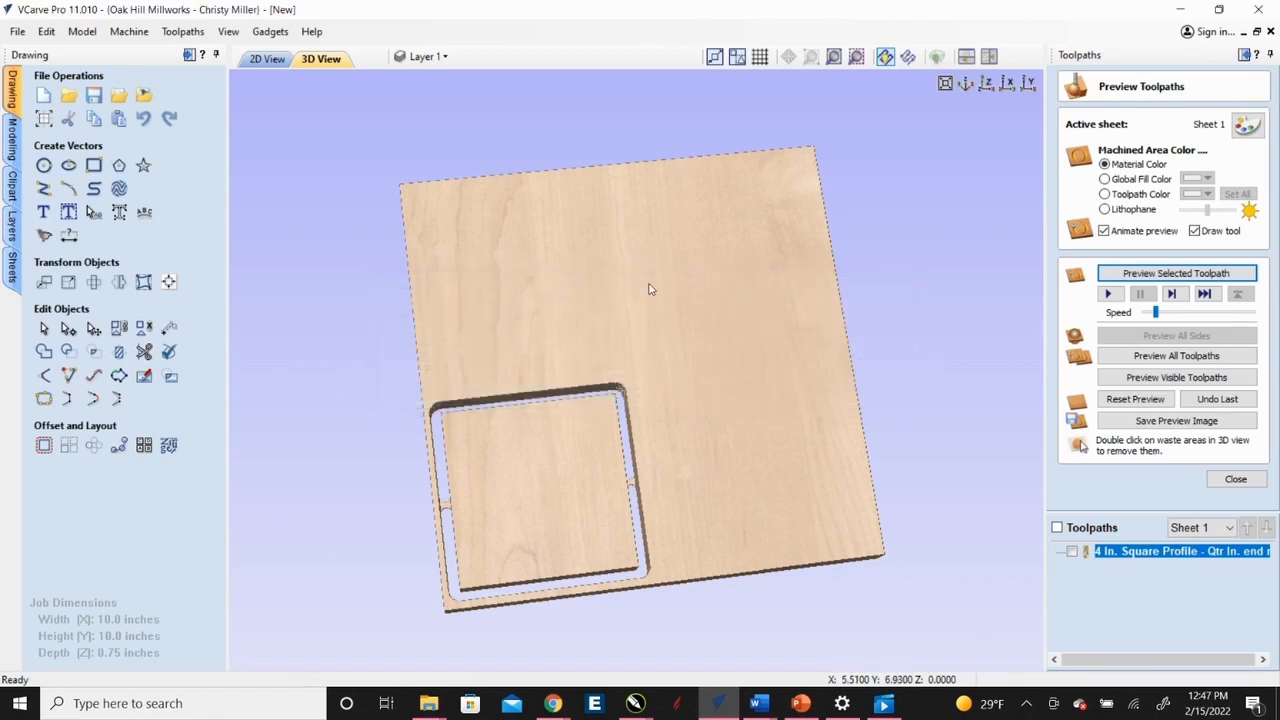
left_click_drag(587, 506, 600, 559)
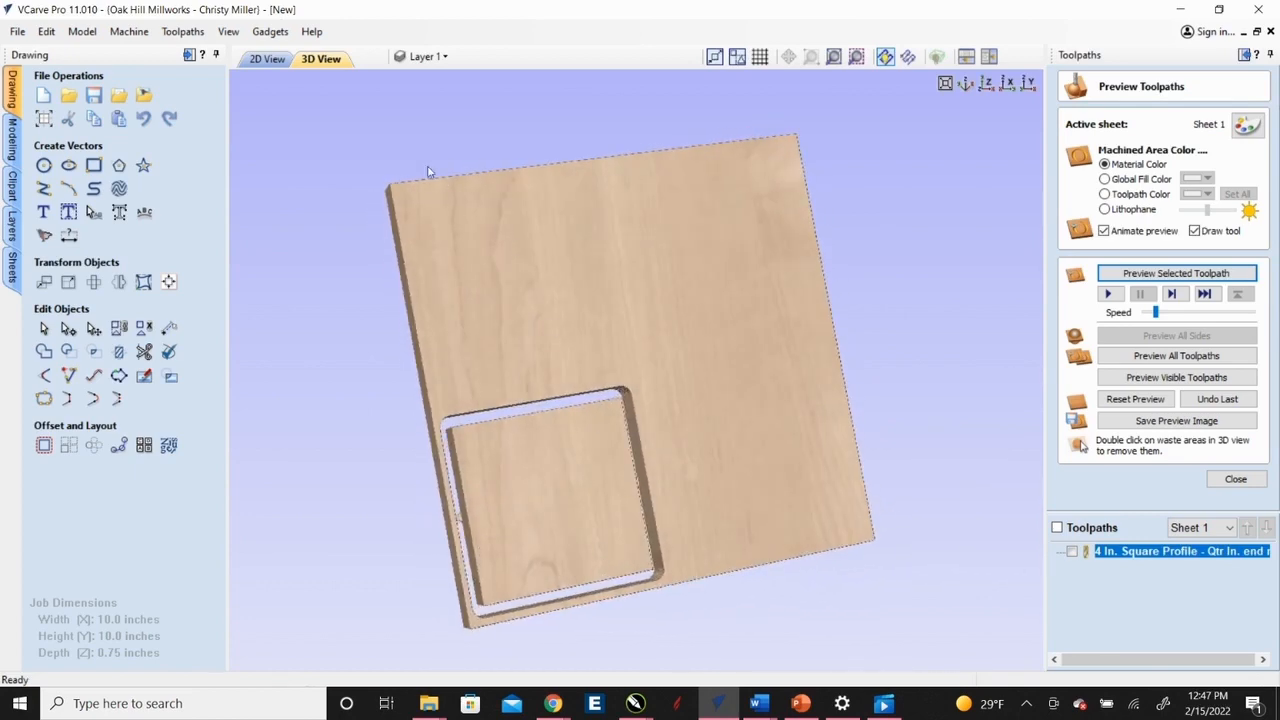
left_click(229, 32)
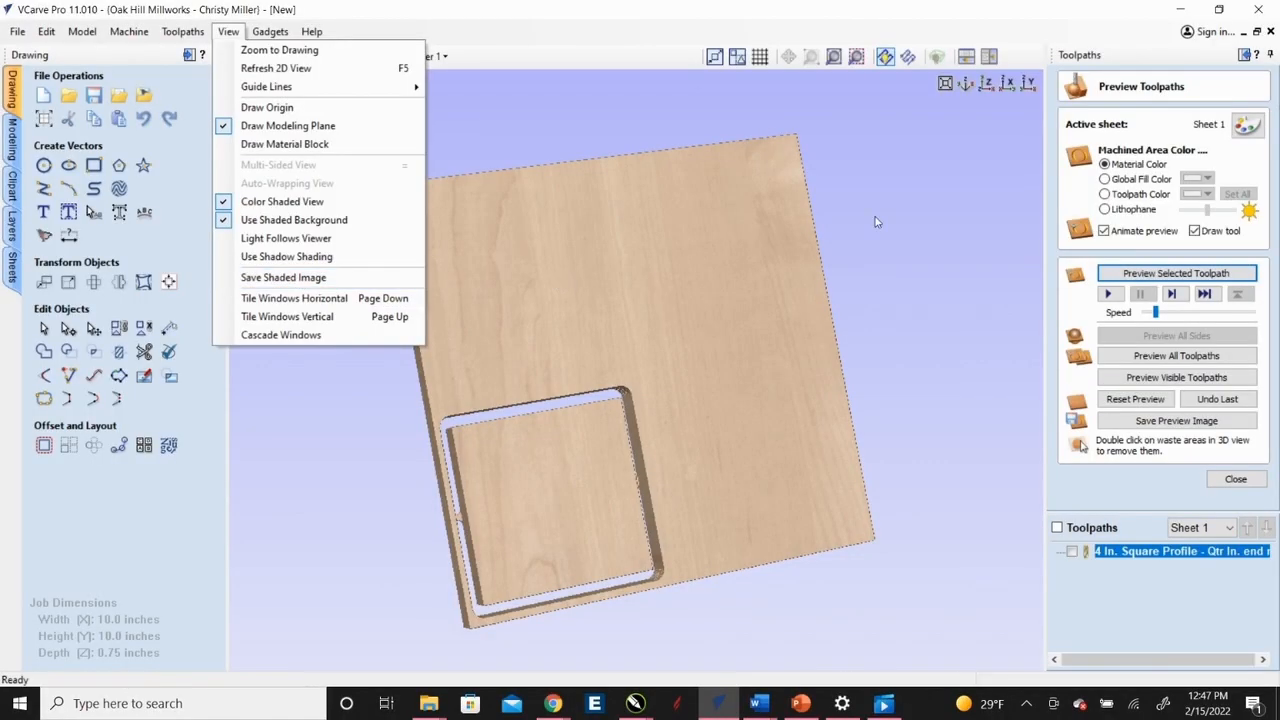
left_click(876, 221)
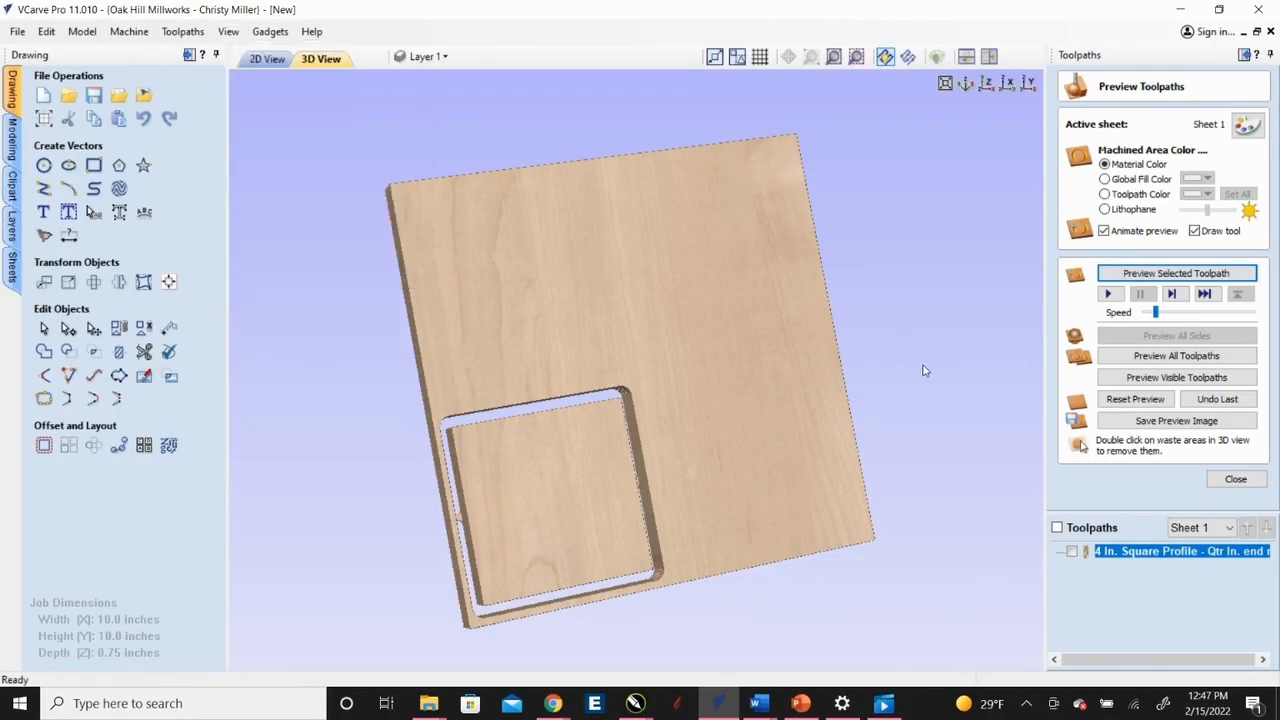
left_click_drag(814, 466, 670, 357)
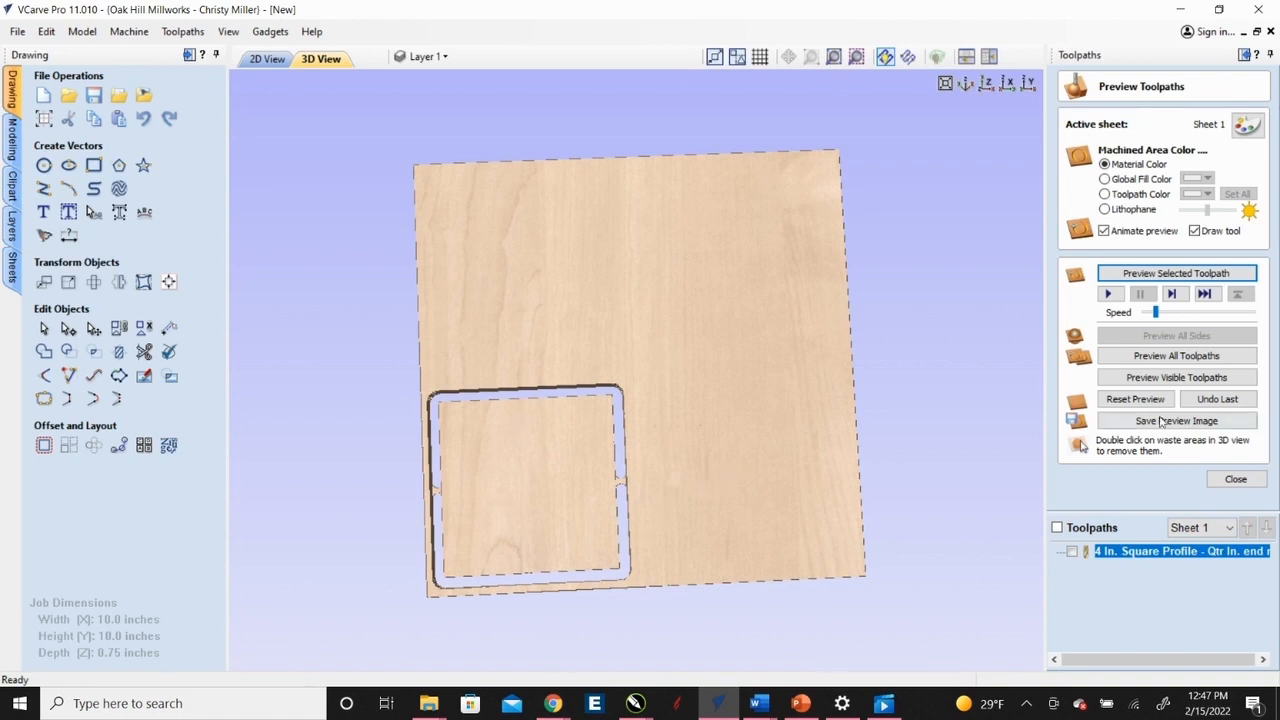
Step: Leave the preview, make the square profile toolpath visible and set its output to the Onefinity (inch) (*.ngc) post processor
left_click(1236, 480)
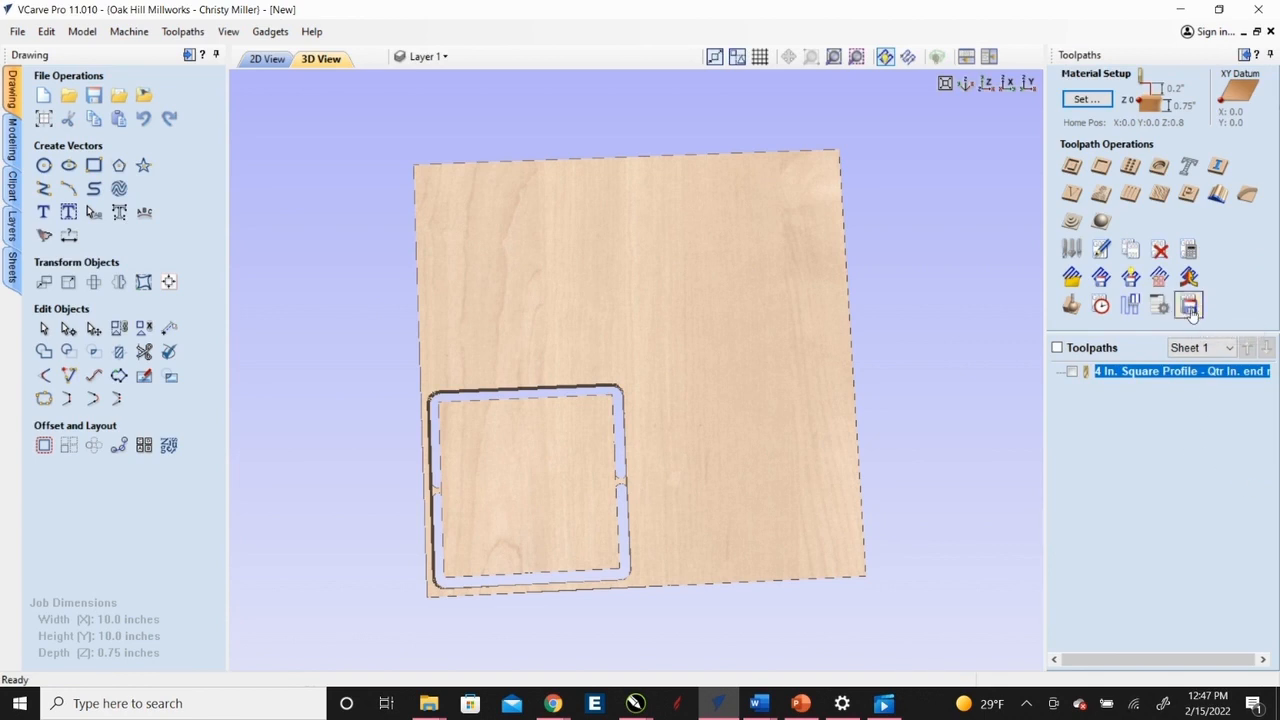
mouse_move(1125, 377)
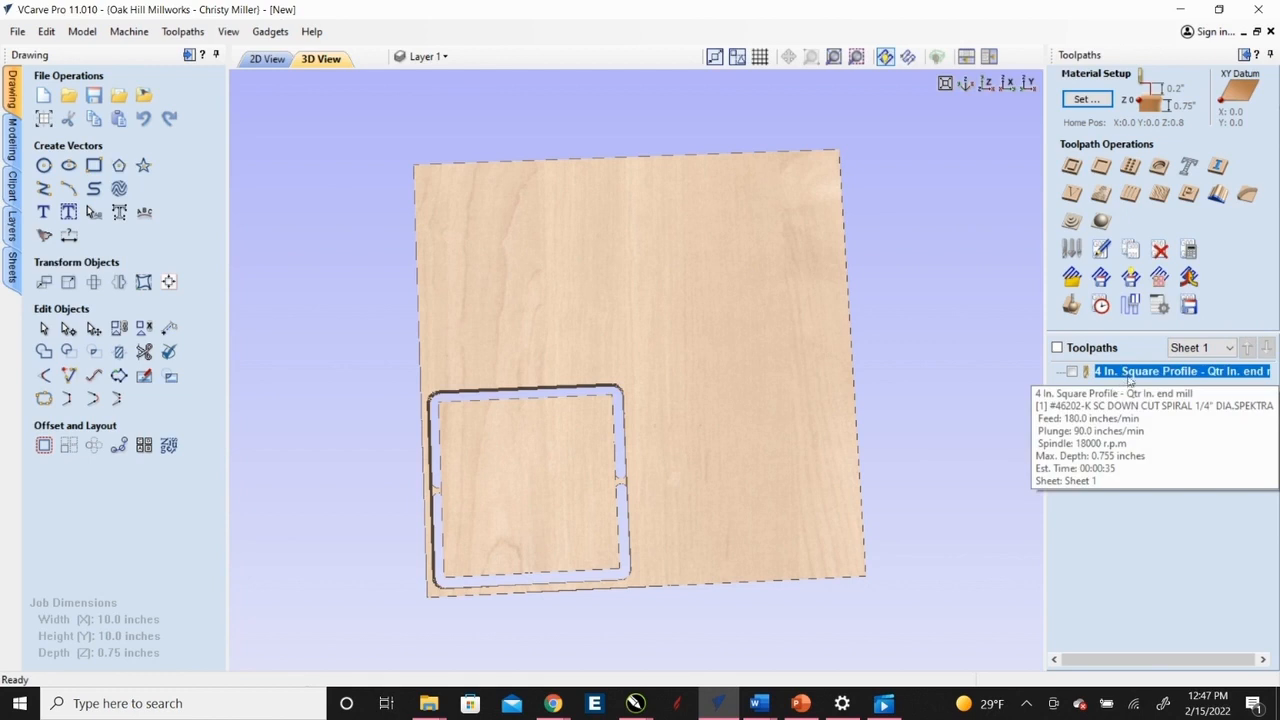
left_click(1073, 371)
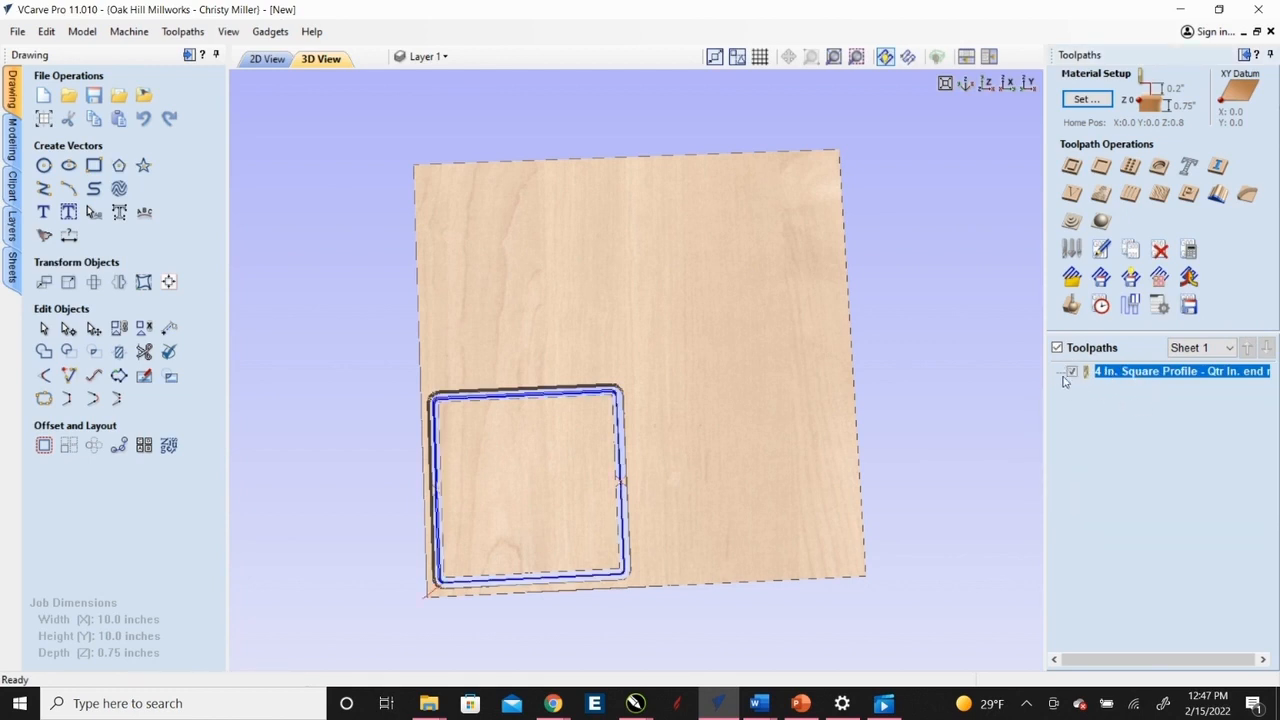
left_click(1189, 306)
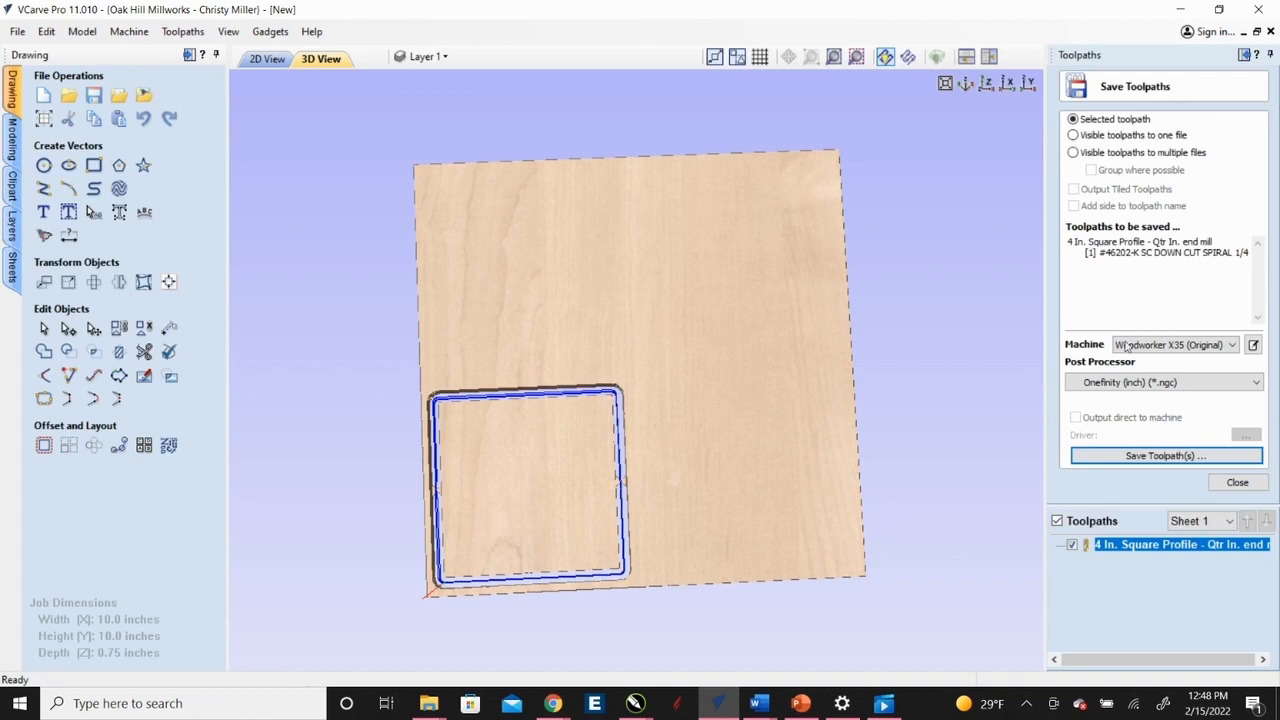
left_click(1235, 392)
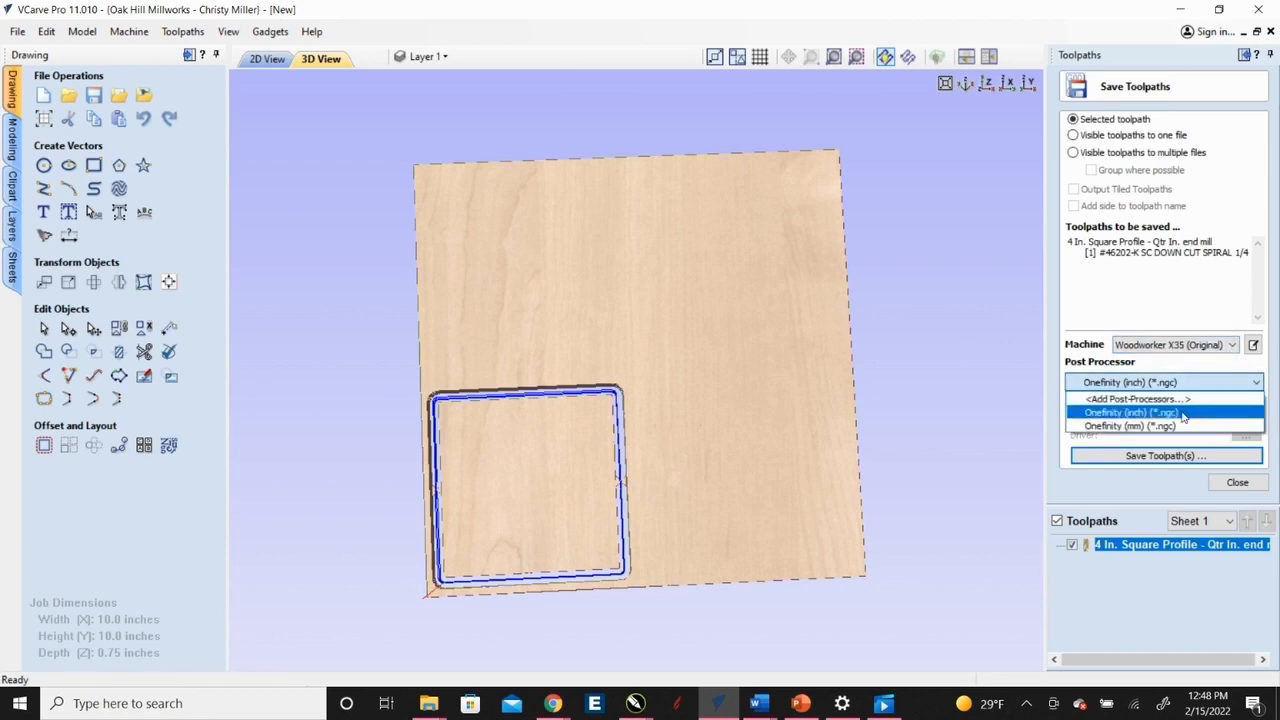
left_click(1184, 415)
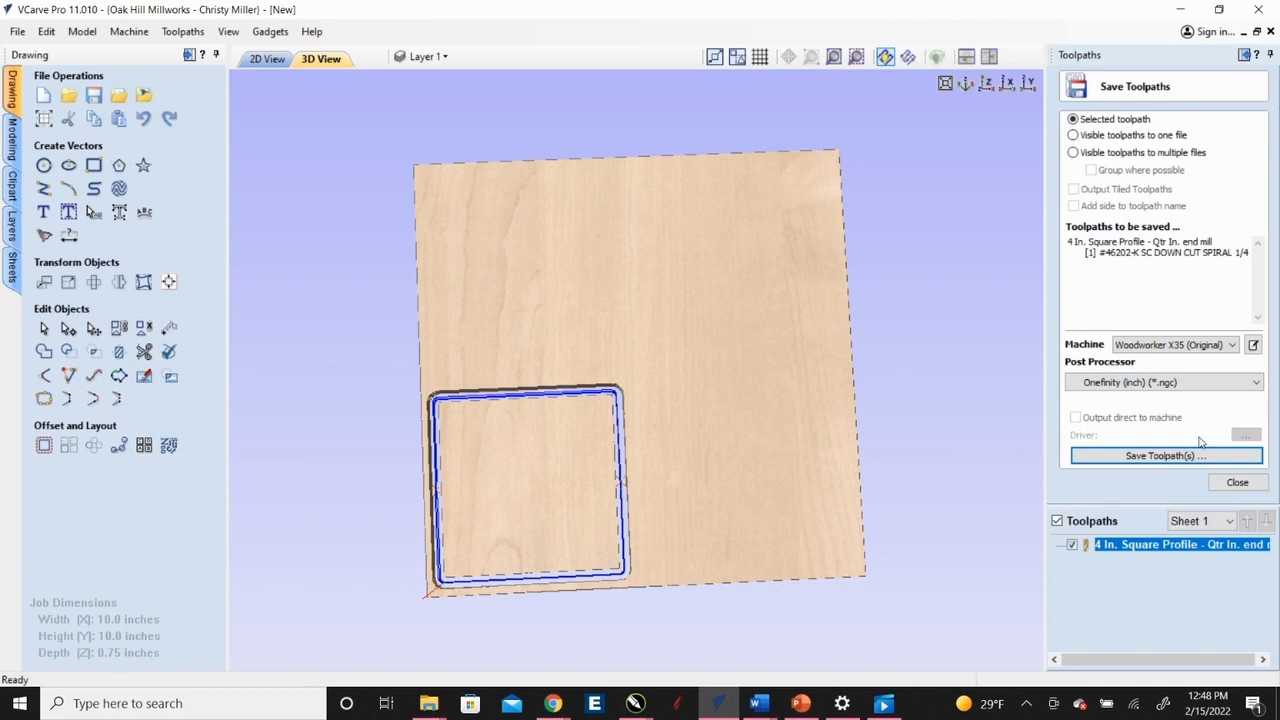
left_click(1191, 460)
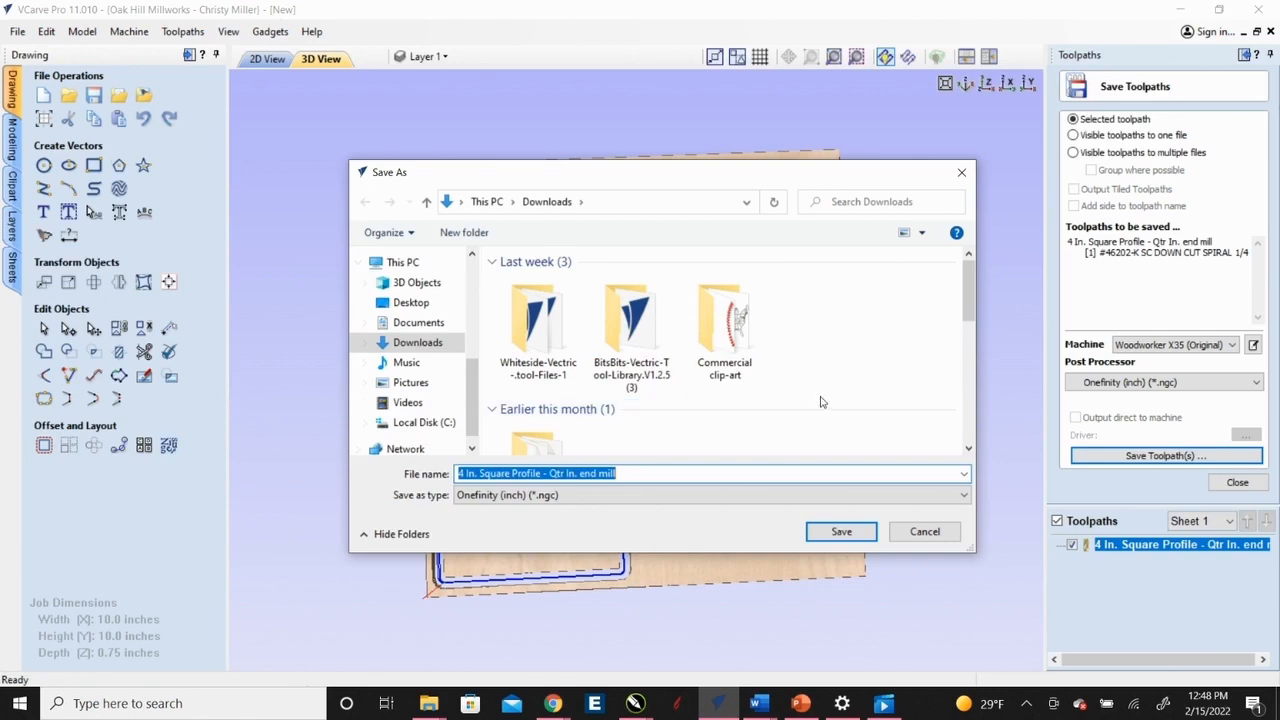
left_click(945, 533)
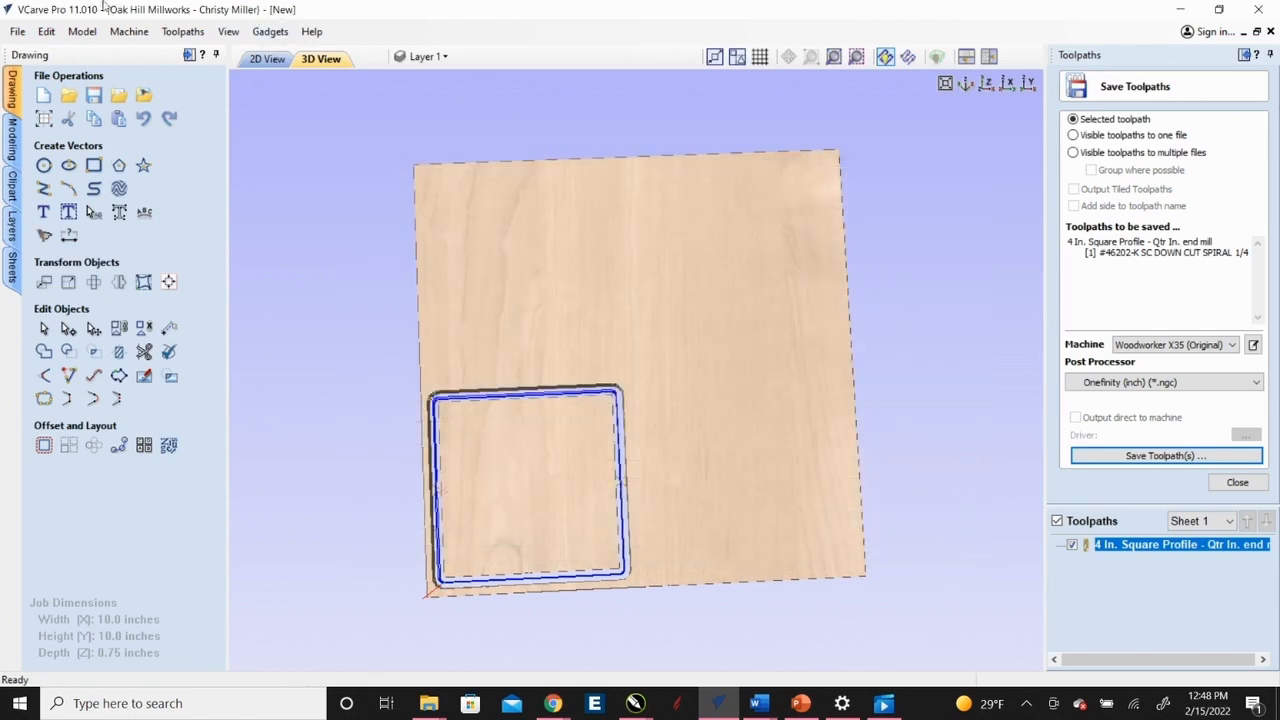
left_click(17, 32)
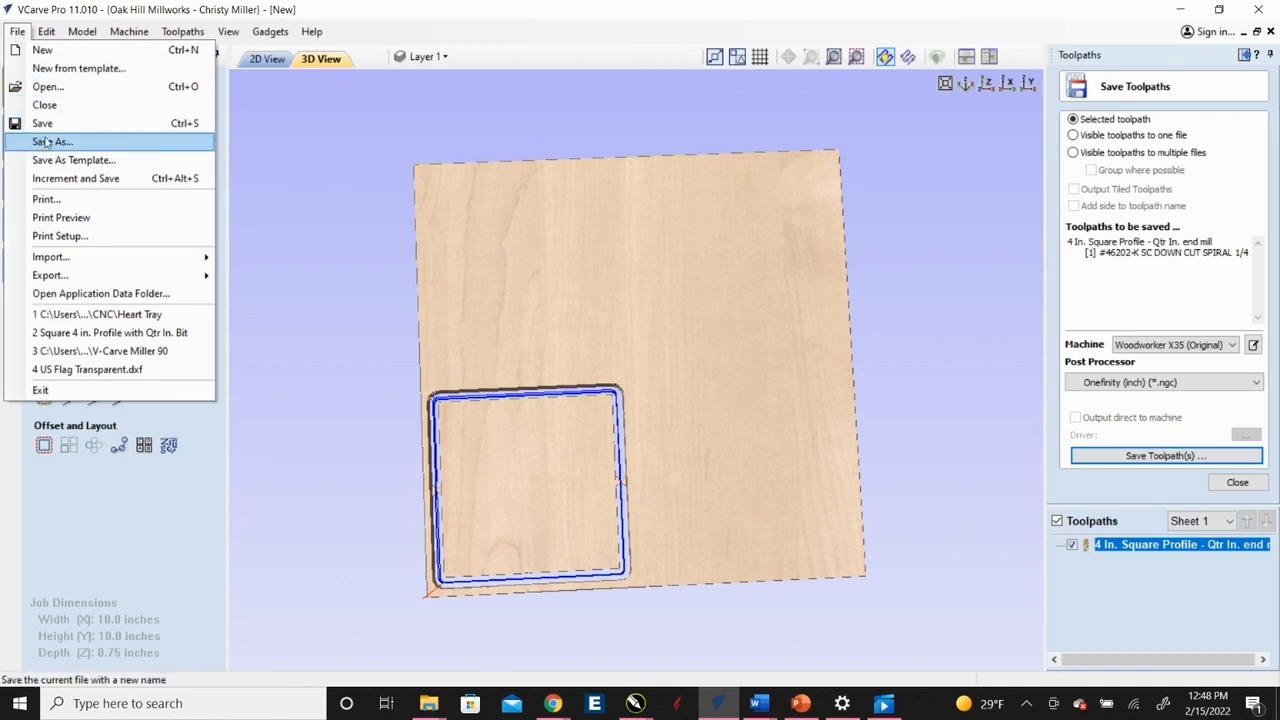
left_click(339, 180)
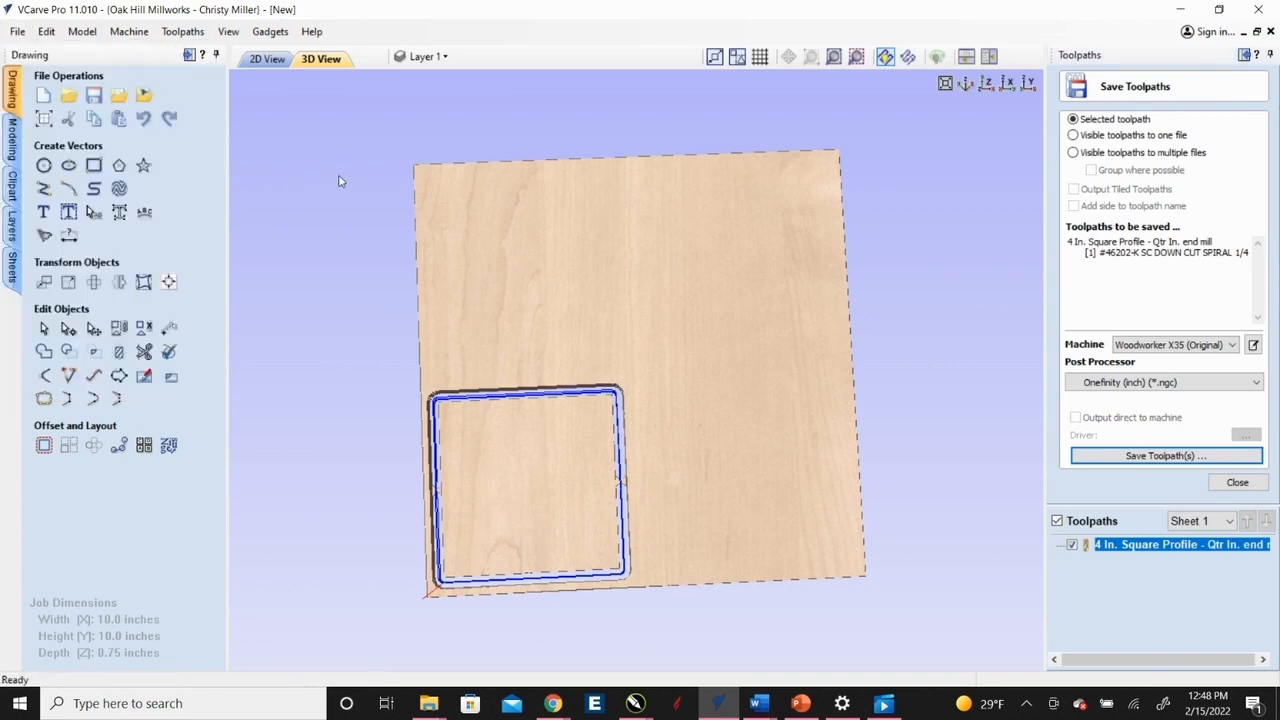